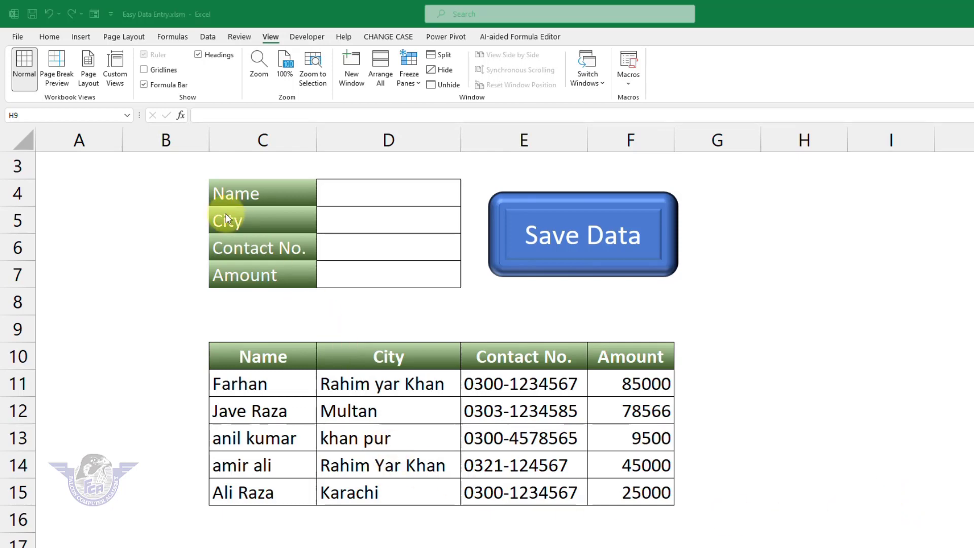
Fill the form cells D4:D7 with a customer's name, city Khan Pur, a contact number and amount 8500
{"action": "left_click", "coordinate": [359, 200]}
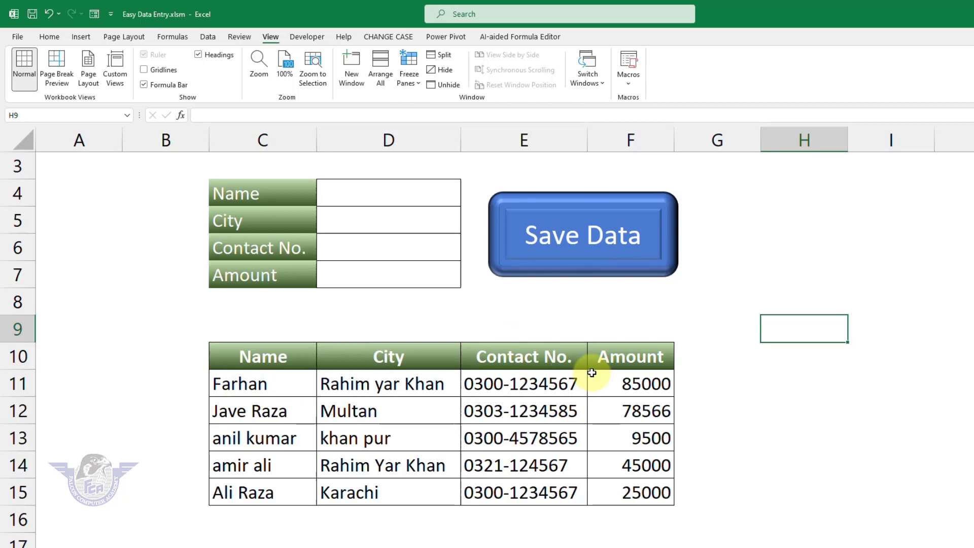
{"action": "left_click", "coordinate": [369, 202]}
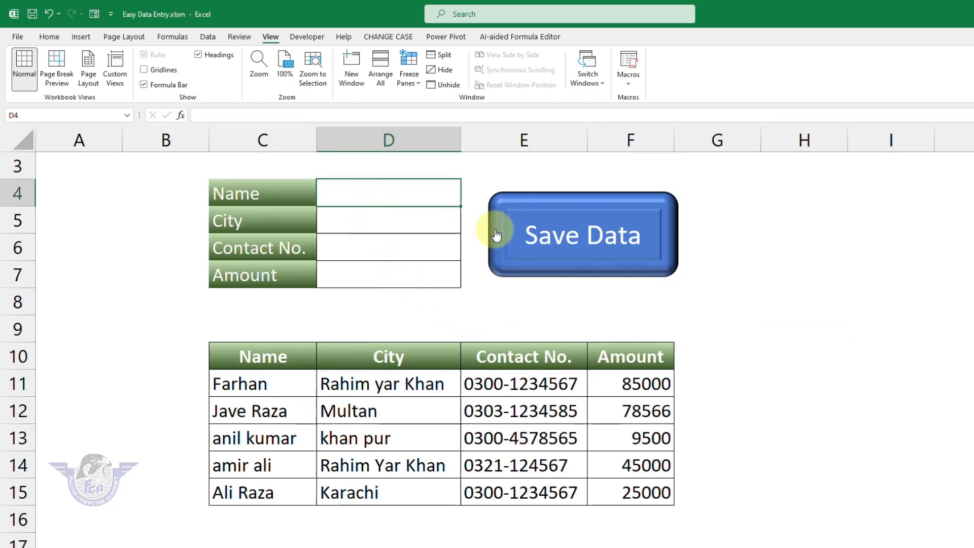
{"action": "type", "text": "You"}
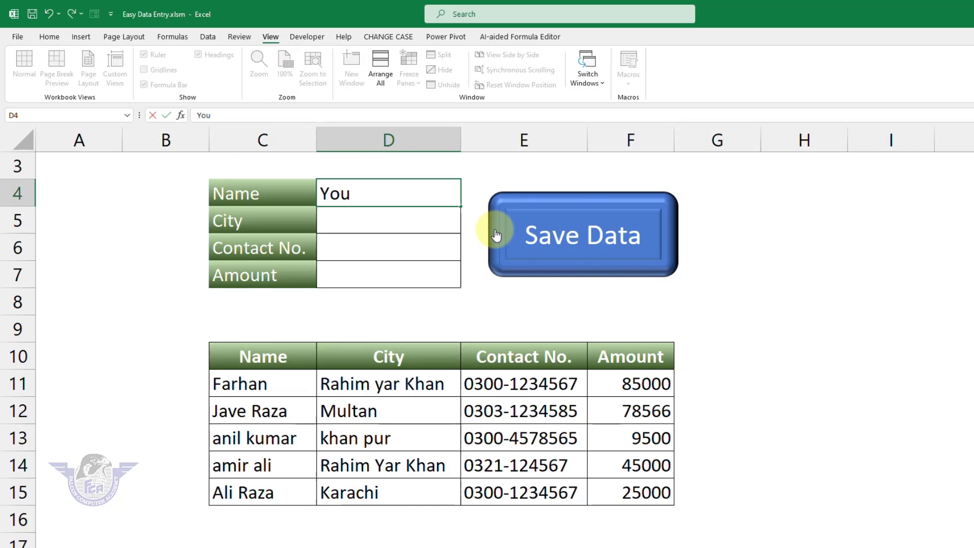
{"action": "type", "text": "nis"}
{"action": "key", "text": "Return"}
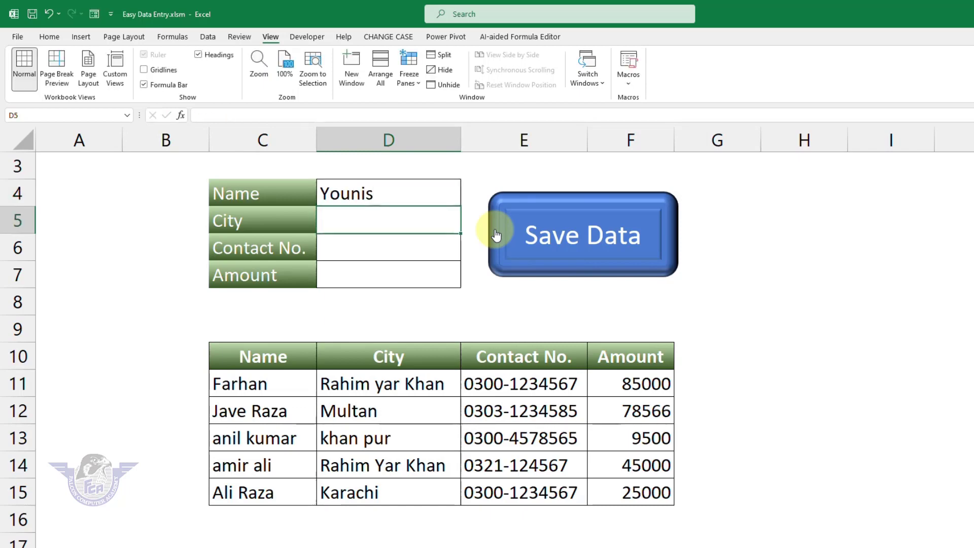
{"action": "type", "text": "Khan Pur"}
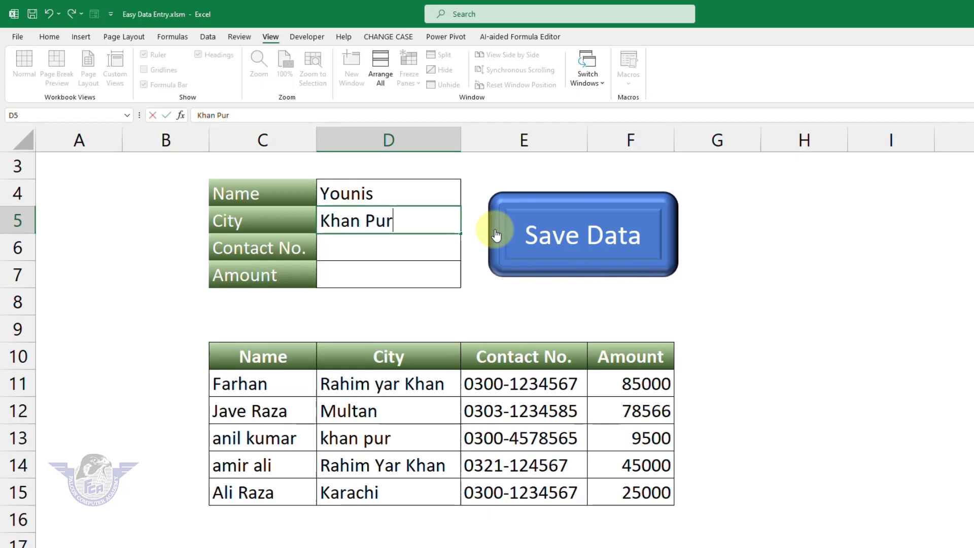
{"action": "key", "text": "Return"}
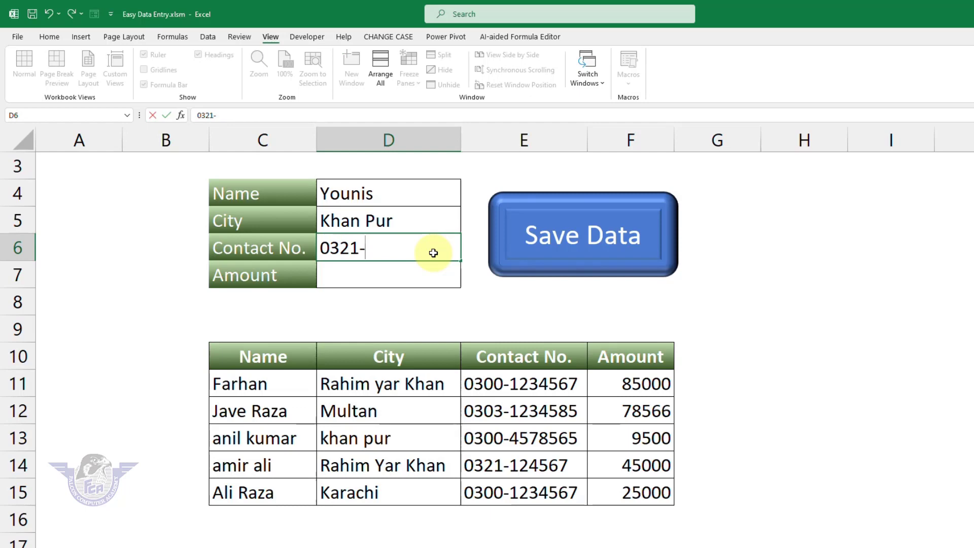
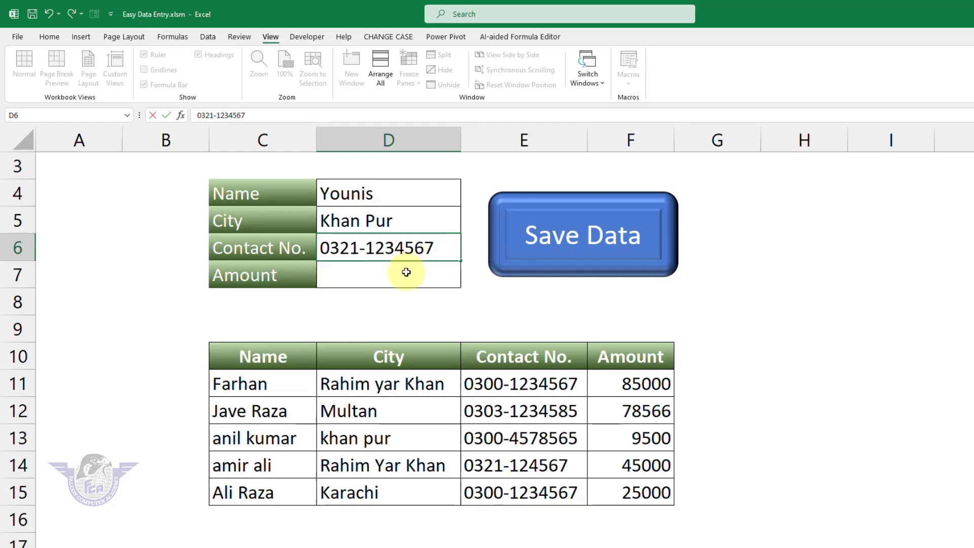
{"action": "left_click", "coordinate": [405, 272]}
{"action": "type", "text": "8500"}
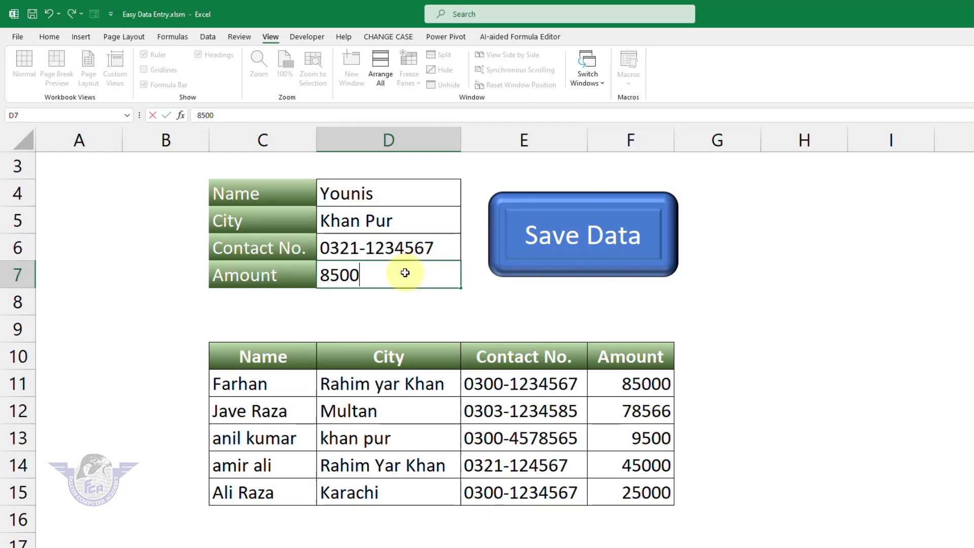
{"action": "key", "text": "Return"}
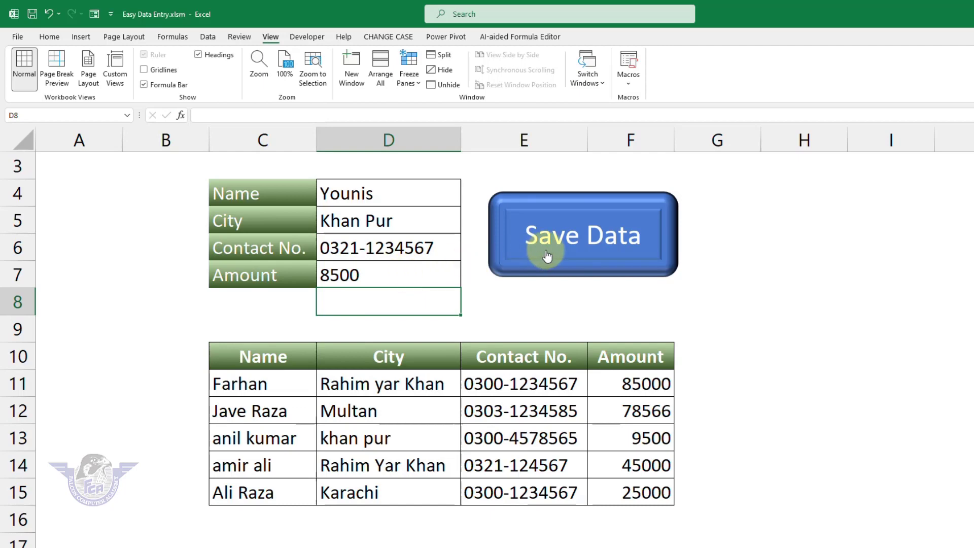
Run the Save Data macro to append the Khan Pur entry to the top of the table
{"action": "left_click", "coordinate": [560, 248]}
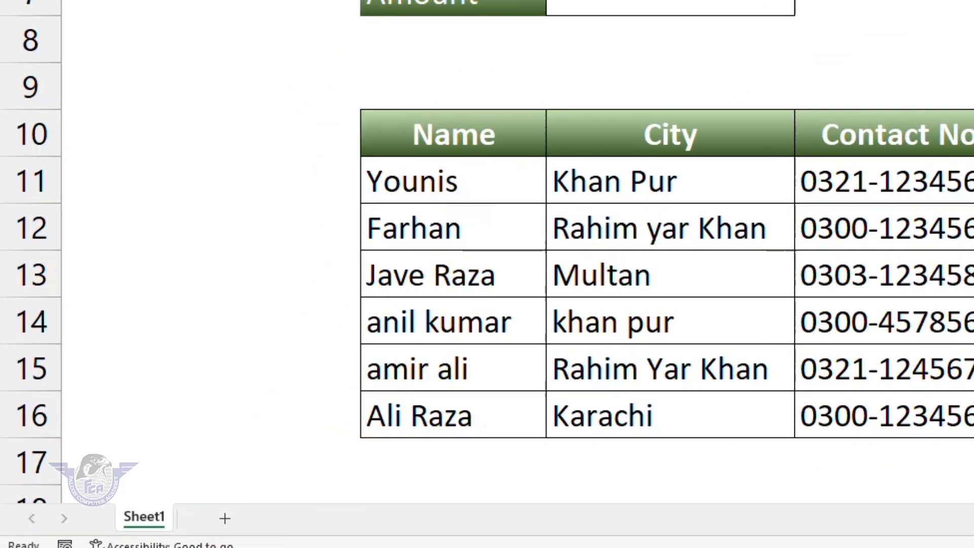
On a new Sheet2, enter Name, City, Contact No. and Amount in E6:E9, widen column E, and select the labels
{"action": "left_click", "coordinate": [228, 522]}
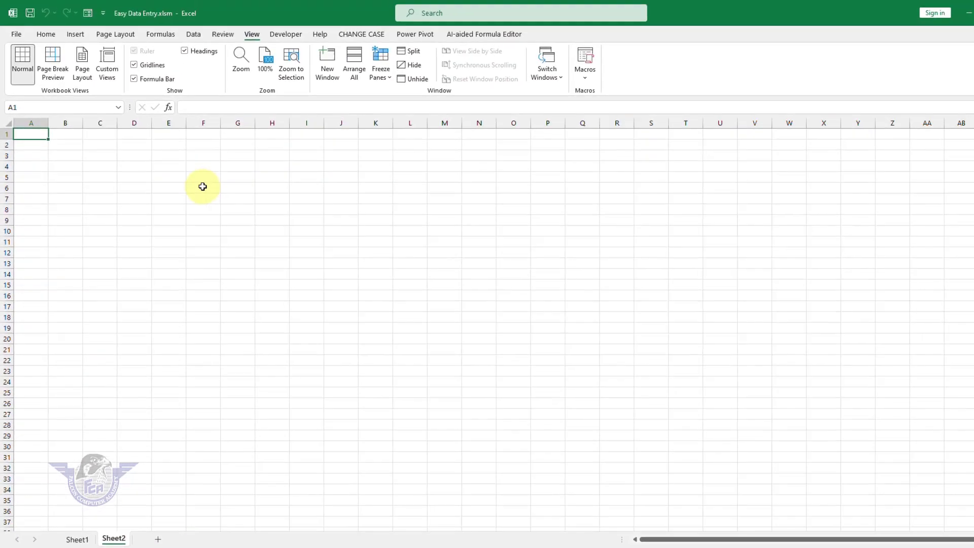
{"action": "left_click", "coordinate": [203, 187]}
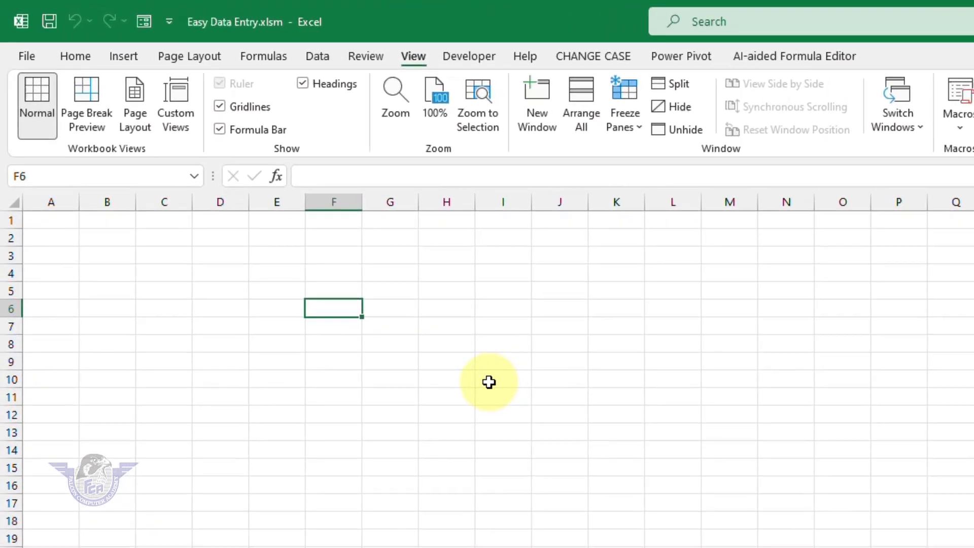
{"action": "scroll", "coordinate": [489, 385], "scroll_direction": "up", "scroll_amount": 10}
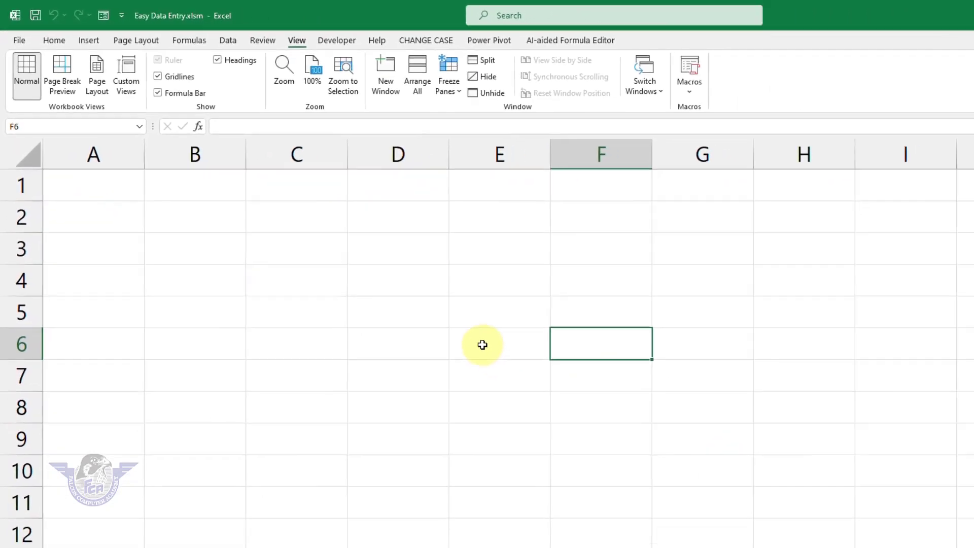
{"action": "left_click", "coordinate": [668, 481]}
{"action": "type", "text": "Name"}
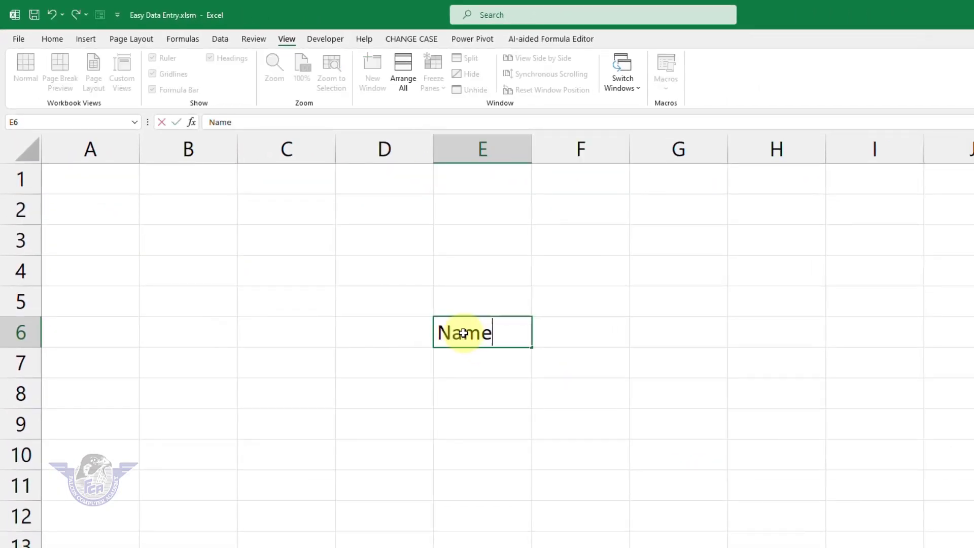
{"action": "key", "text": "Return"}
{"action": "type", "text": "City"}
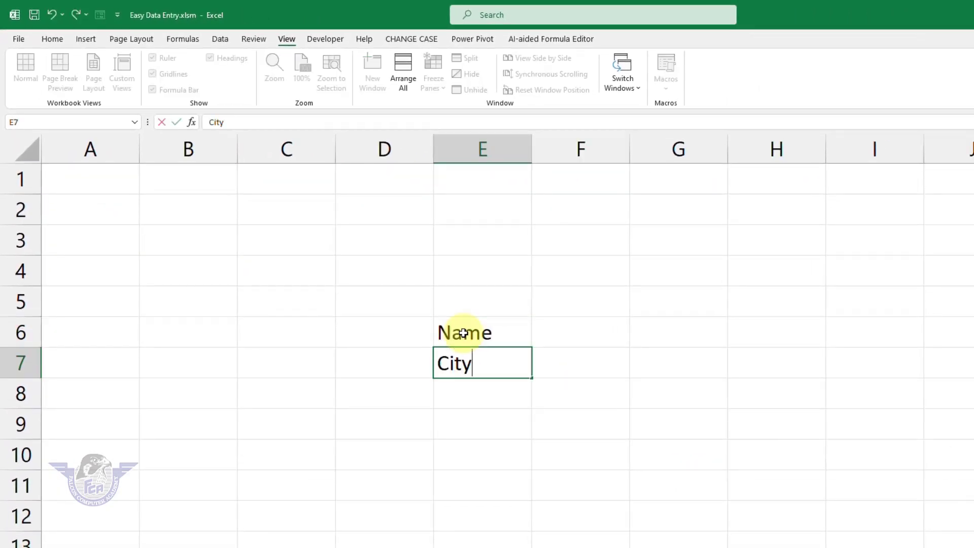
{"action": "key", "text": "Return"}
{"action": "type", "text": "Contact"}
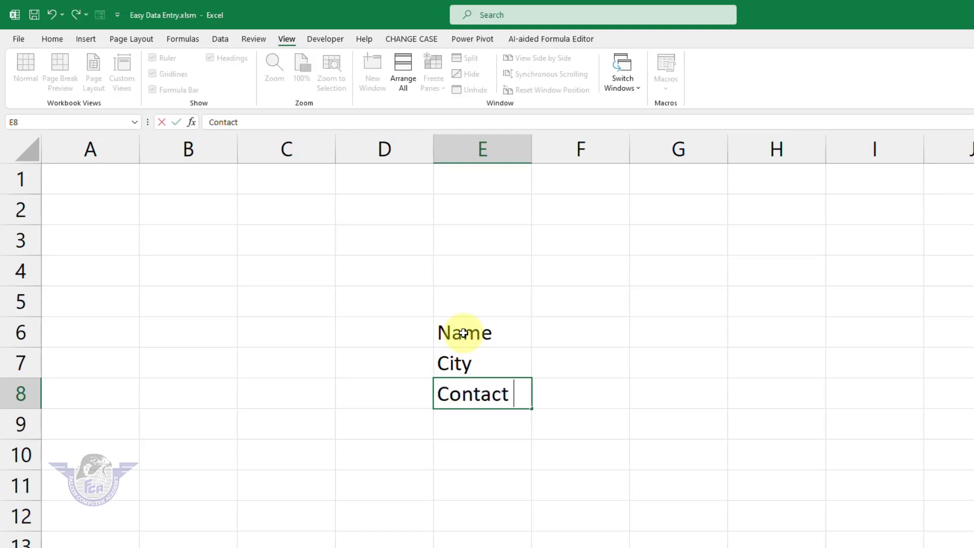
{"action": "type", "text": " No."}
{"action": "key", "text": "Return"}
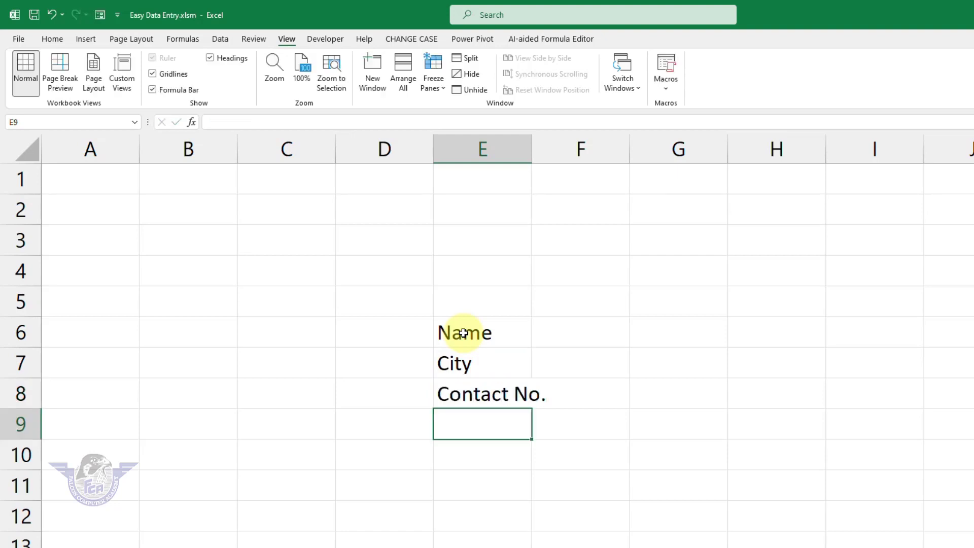
{"action": "type", "text": "Amount"}
{"action": "key", "text": "Return"}
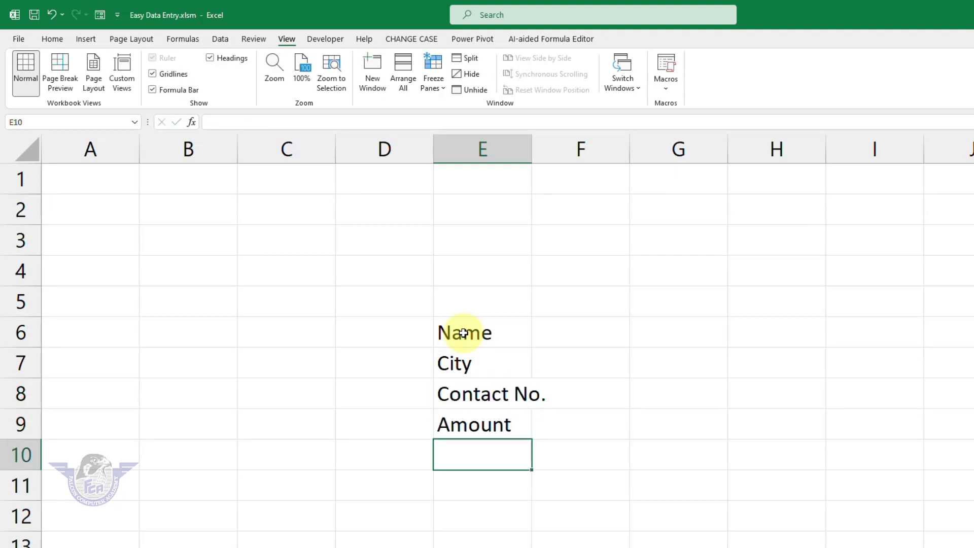
{"action": "left_click_drag", "start_coordinate": [531, 154], "coordinate": [561, 162]}
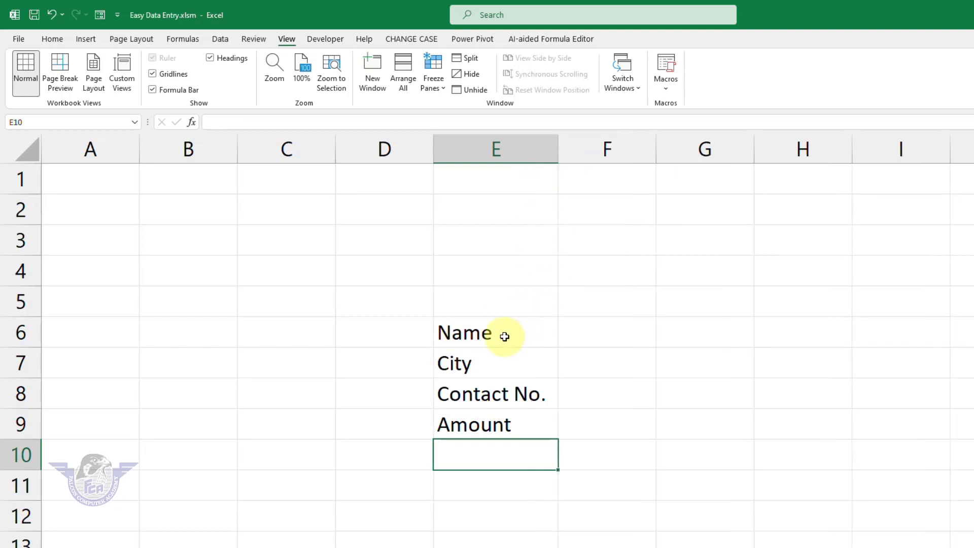
{"action": "left_click_drag", "start_coordinate": [504, 336], "coordinate": [521, 430]}
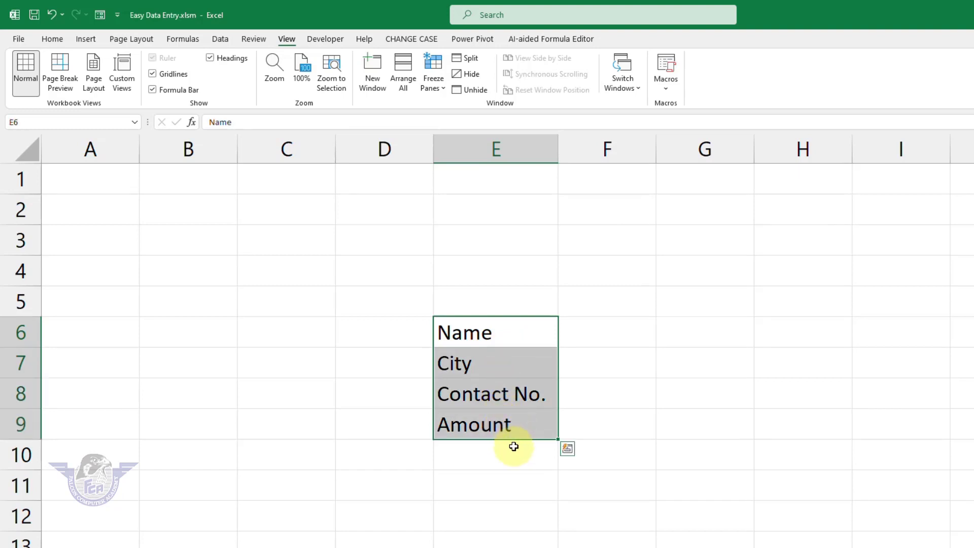
Bring up the Format Cells fill options for the selected labels E6:E9
{"action": "key", "text": "ctrl+1"}
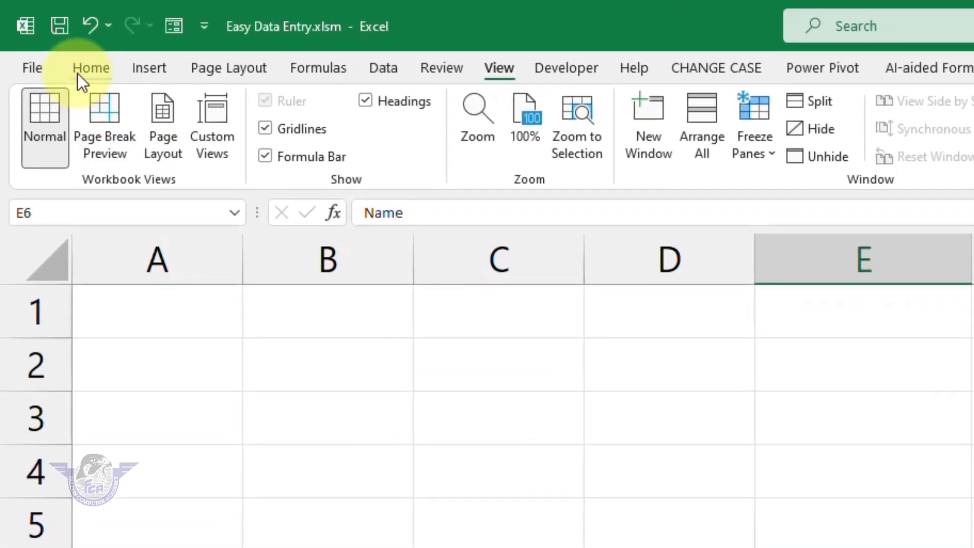
{"action": "left_click", "coordinate": [86, 68]}
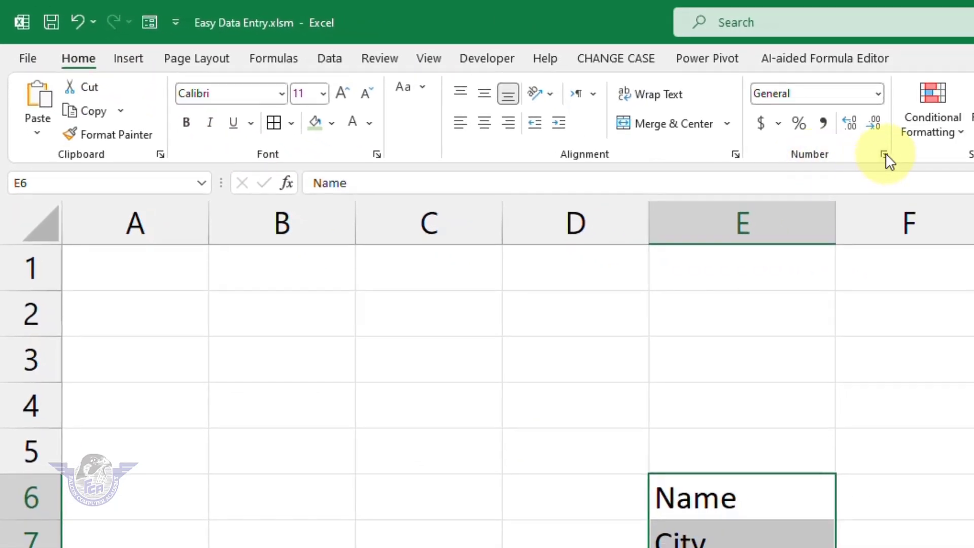
{"action": "left_click", "coordinate": [885, 154]}
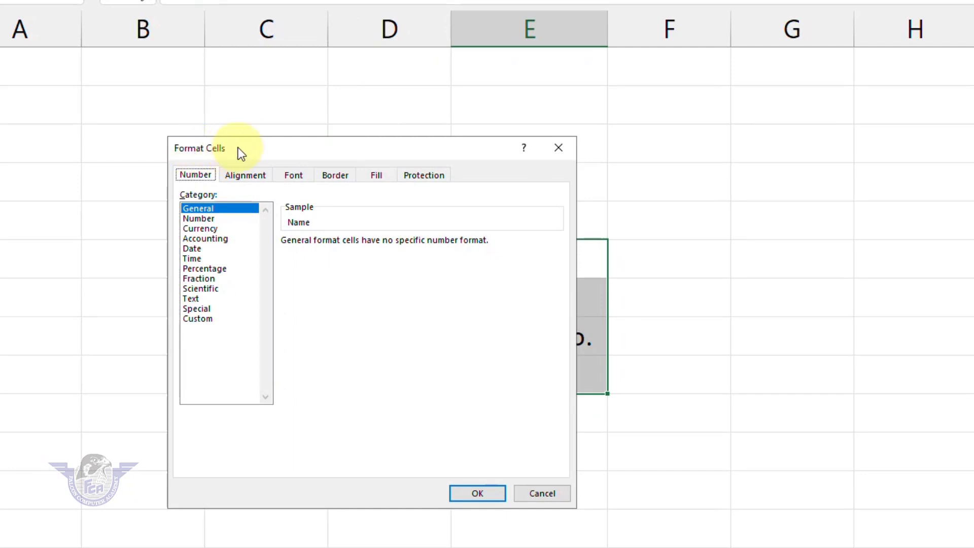
{"action": "left_click_drag", "start_coordinate": [304, 137], "coordinate": [700, 81]}
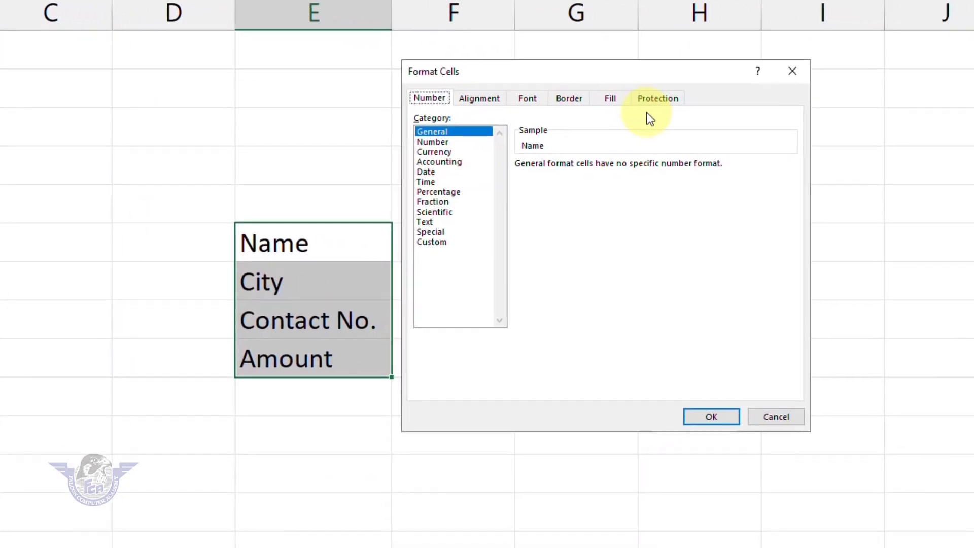
{"action": "left_click", "coordinate": [606, 102]}
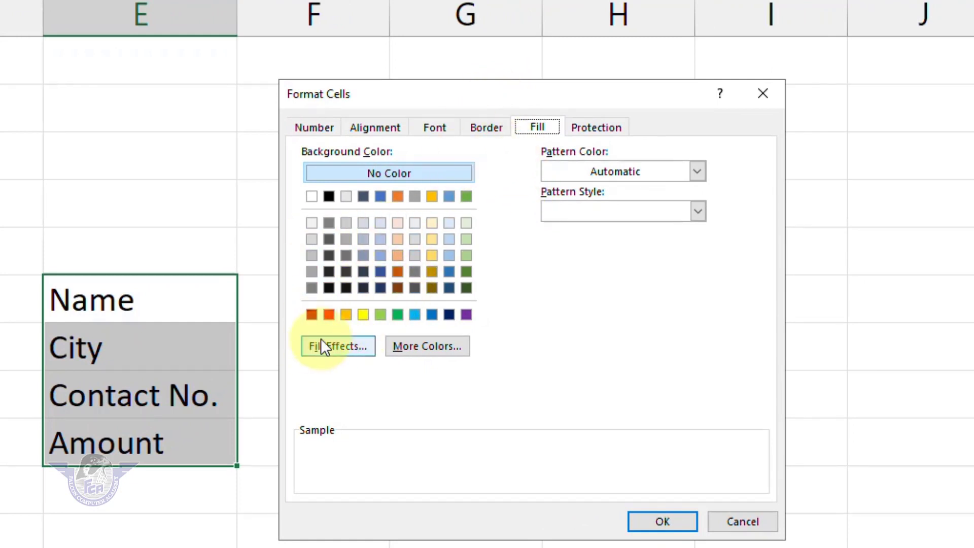
Apply a two-colour dark/light green gradient, light at top to dark below, to the labels
{"action": "left_click", "coordinate": [332, 349]}
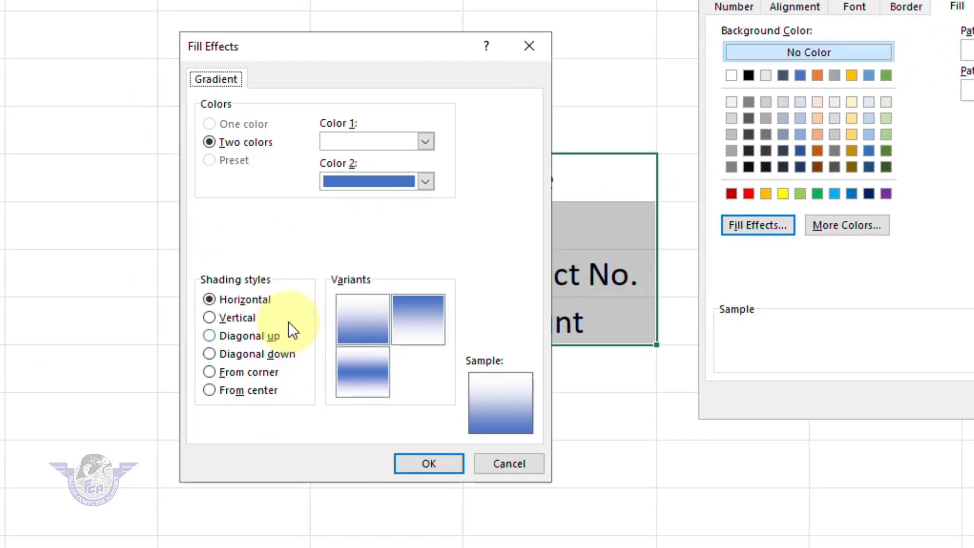
{"action": "left_click", "coordinate": [387, 137]}
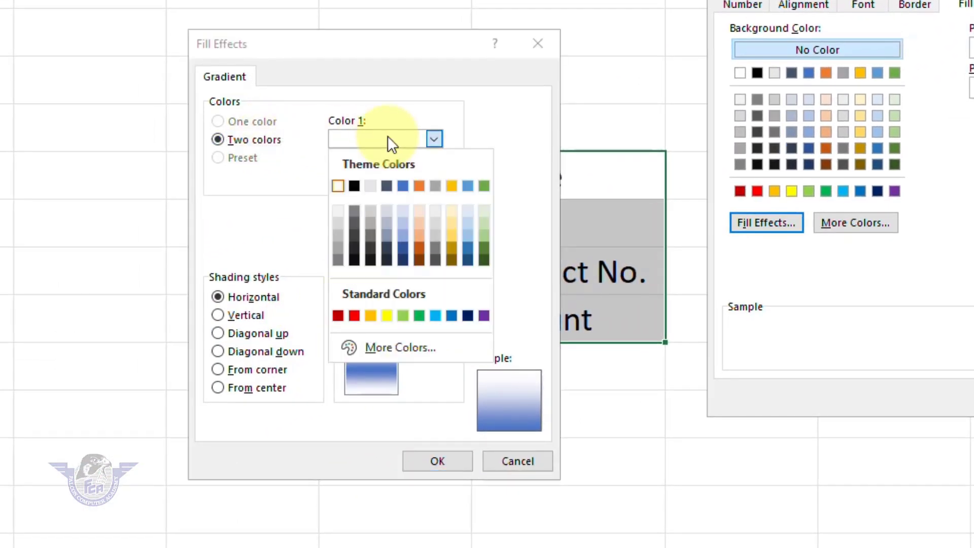
{"action": "left_click", "coordinate": [485, 260]}
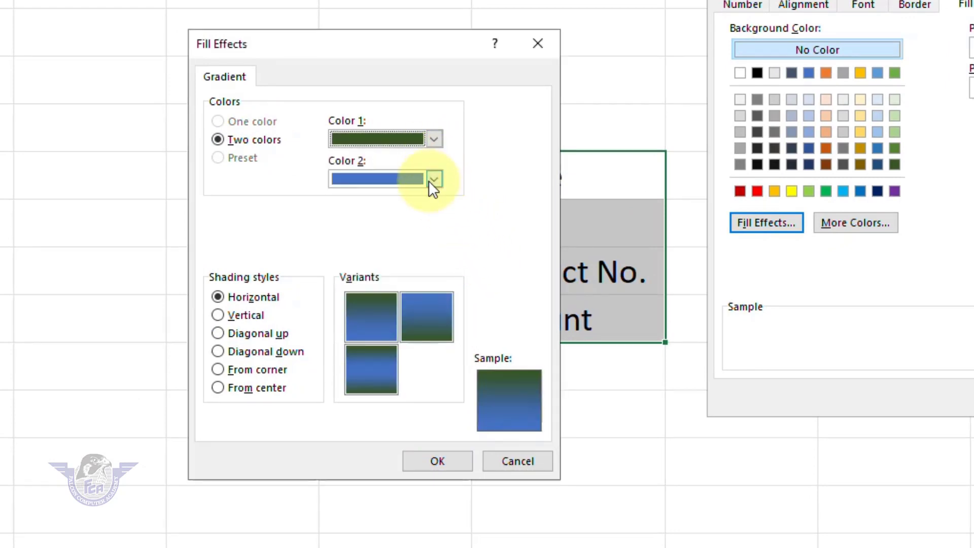
{"action": "left_click", "coordinate": [433, 179]}
{"action": "left_click", "coordinate": [484, 263]}
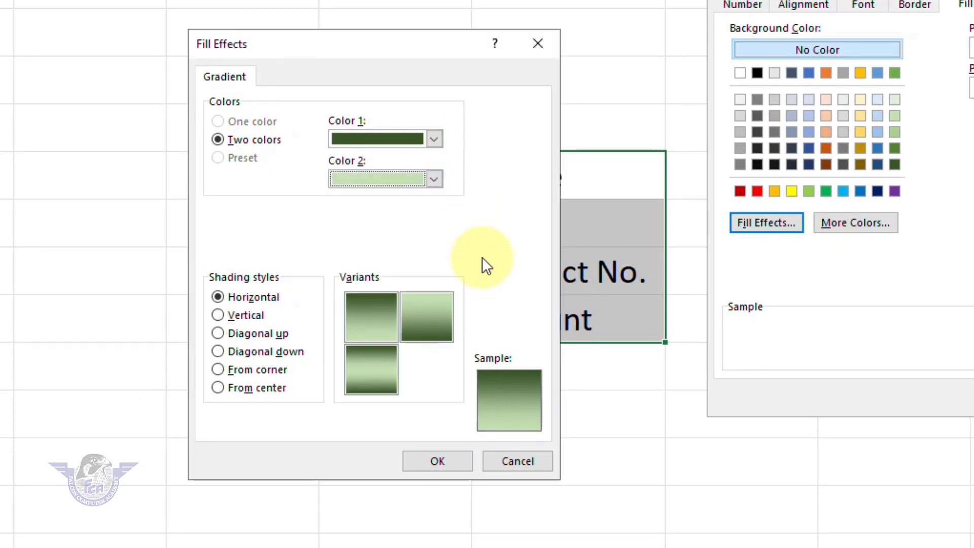
{"action": "left_click", "coordinate": [437, 311]}
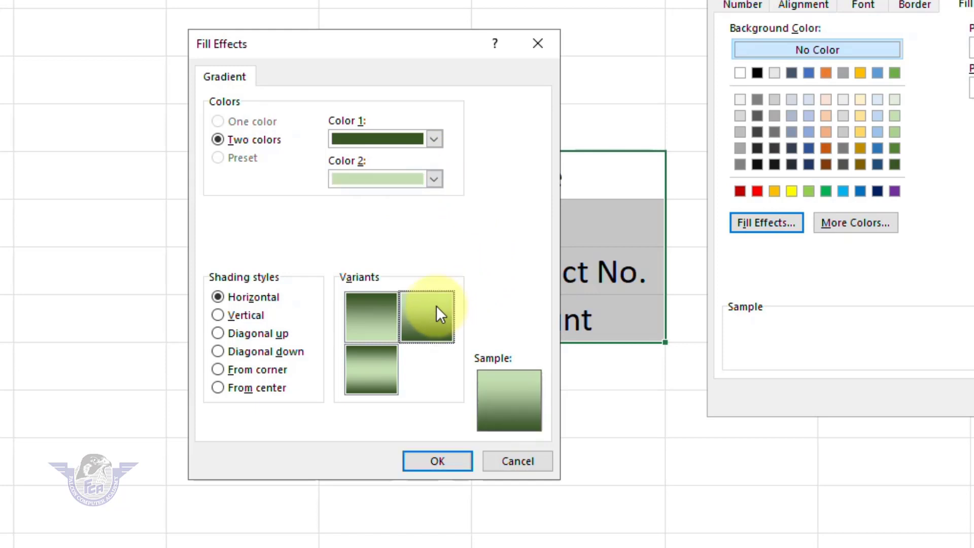
{"action": "left_click", "coordinate": [436, 462]}
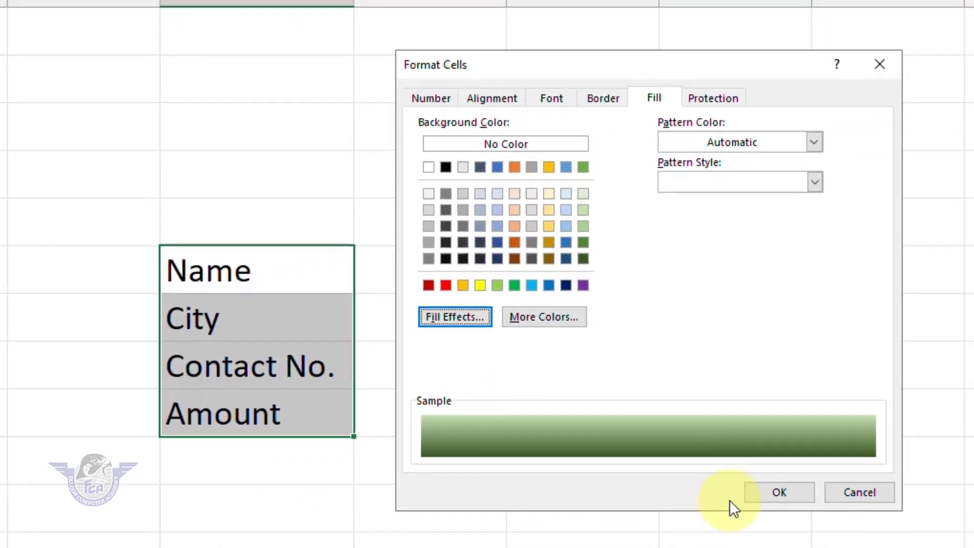
{"action": "left_click", "coordinate": [766, 496]}
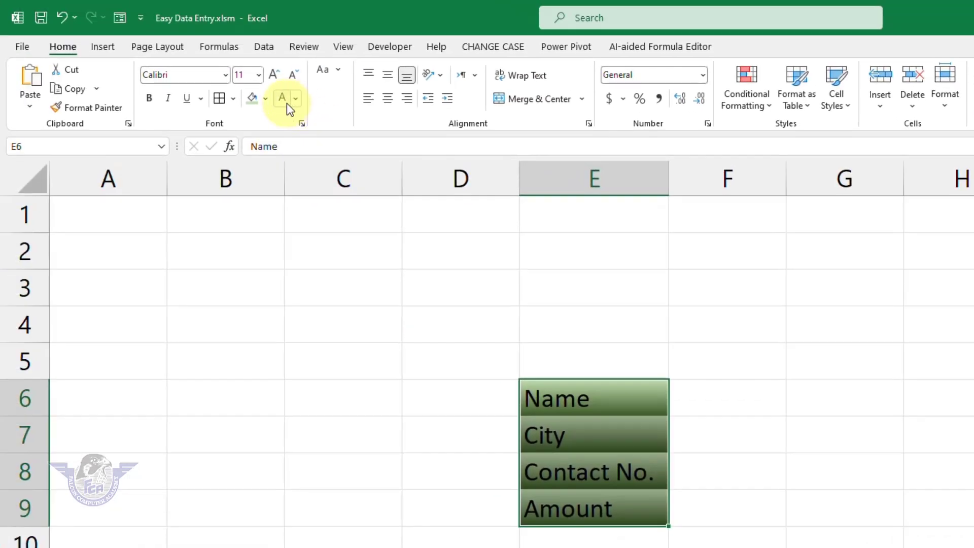
Make the labels bold white, widen column F, and give E6:F9 All Borders
{"action": "left_click", "coordinate": [282, 101]}
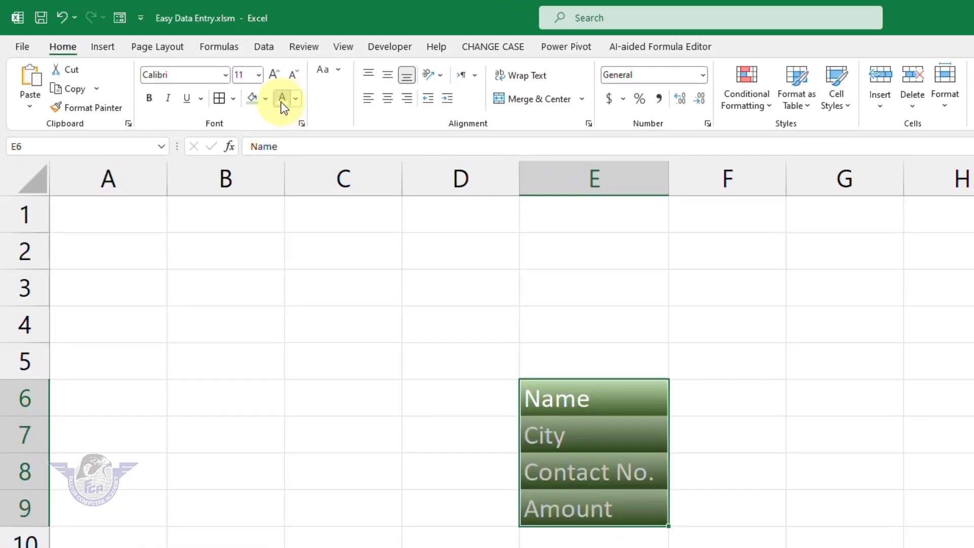
{"action": "left_click", "coordinate": [150, 98]}
{"action": "left_click", "coordinate": [705, 401]}
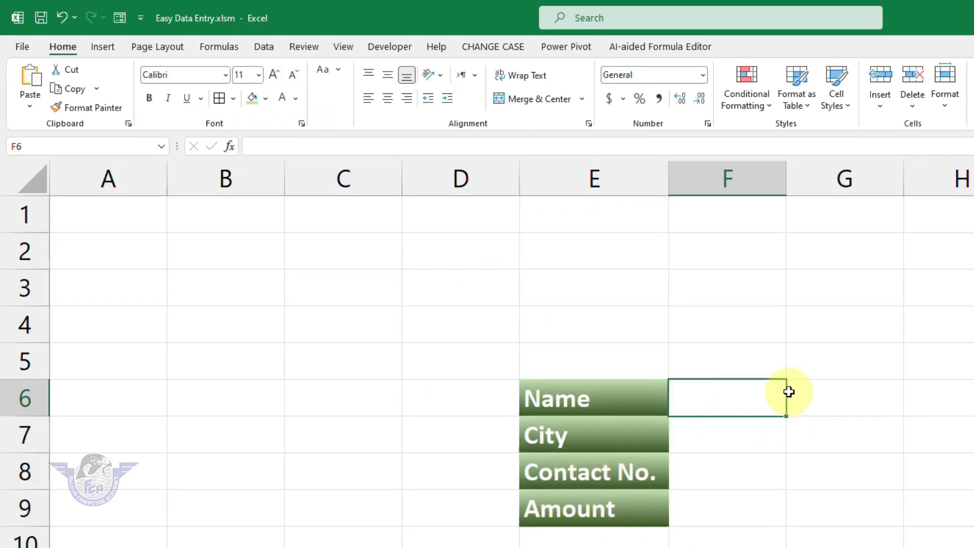
{"action": "mouse_move", "coordinate": [788, 185]}
{"action": "left_mouse_down"}
{"action": "mouse_move", "coordinate": [837, 189]}
{"action": "mouse_move", "coordinate": [807, 191]}
{"action": "left_mouse_up"}
{"action": "left_click_drag", "start_coordinate": [644, 400], "coordinate": [735, 507]}
{"action": "left_click", "coordinate": [219, 98]}
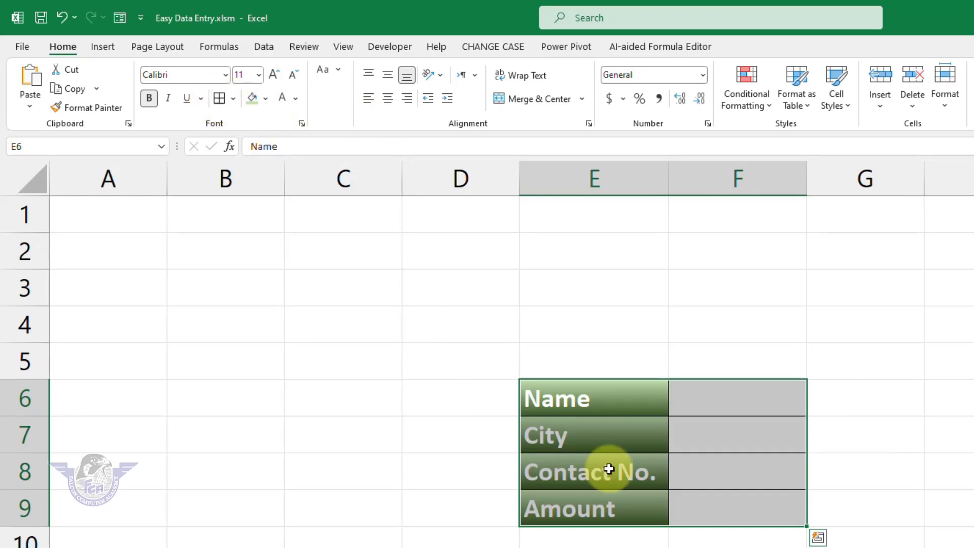
{"action": "left_click", "coordinate": [680, 547]}
Copy the four labels E6:E9 and choose the paste destination below the form
{"action": "left_click", "coordinate": [592, 398]}
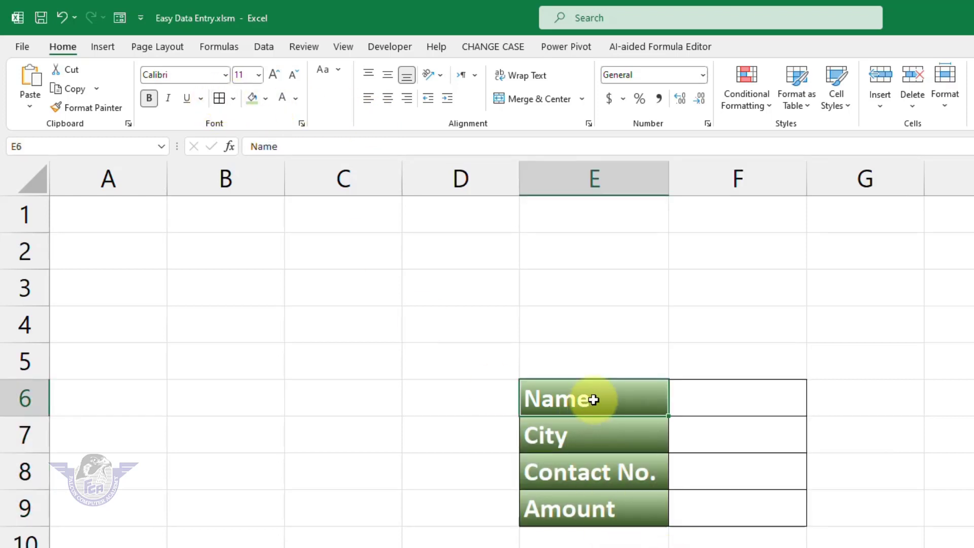
{"action": "left_click", "coordinate": [584, 434], "text": "ctrl"}
{"action": "left_click", "coordinate": [591, 470], "text": "ctrl"}
{"action": "left_click", "coordinate": [591, 504], "text": "ctrl"}
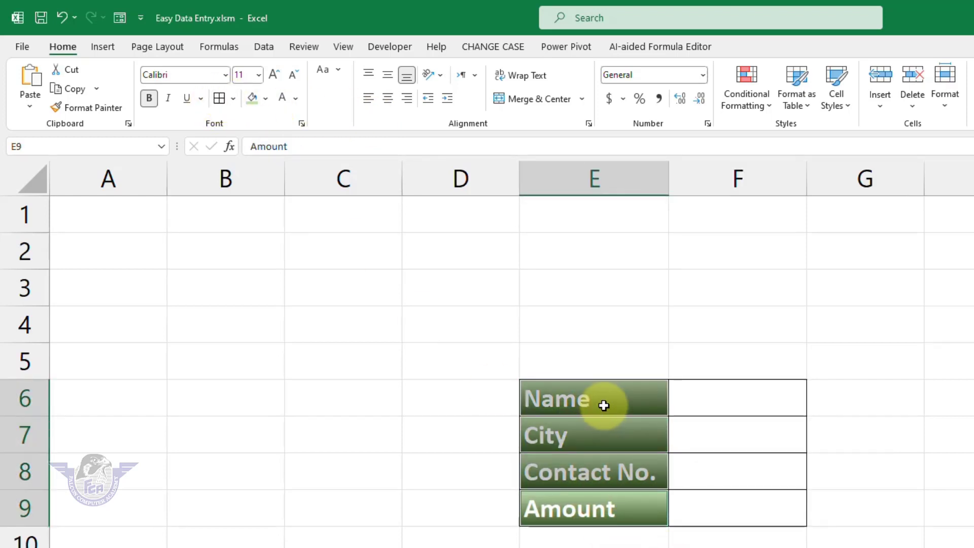
{"action": "left_click_drag", "start_coordinate": [602, 405], "coordinate": [605, 503]}
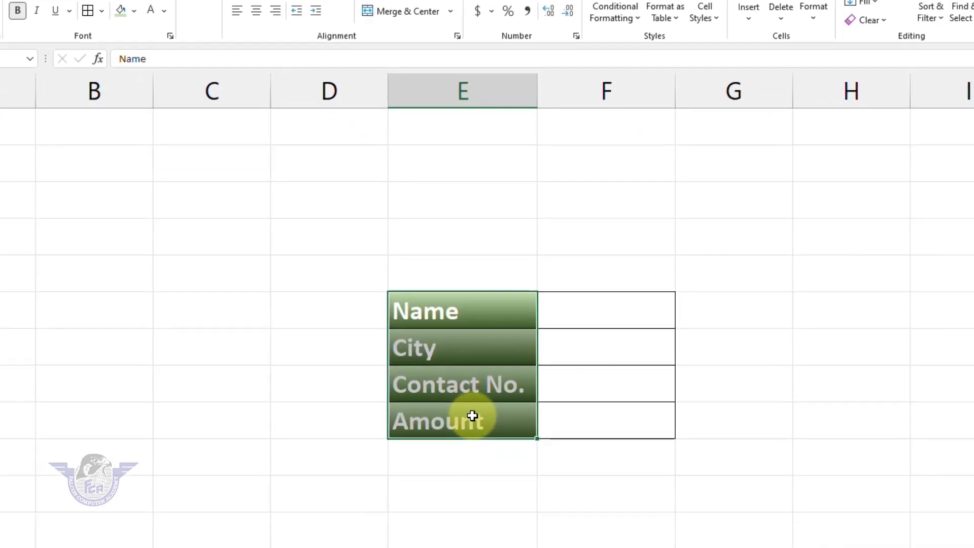
{"action": "key", "text": "ctrl+c"}
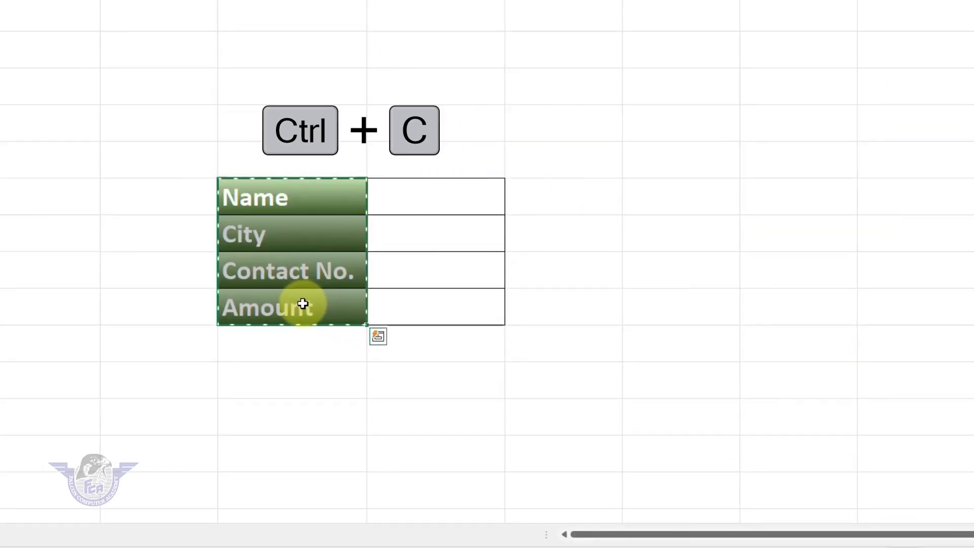
{"action": "left_click", "coordinate": [244, 456]}
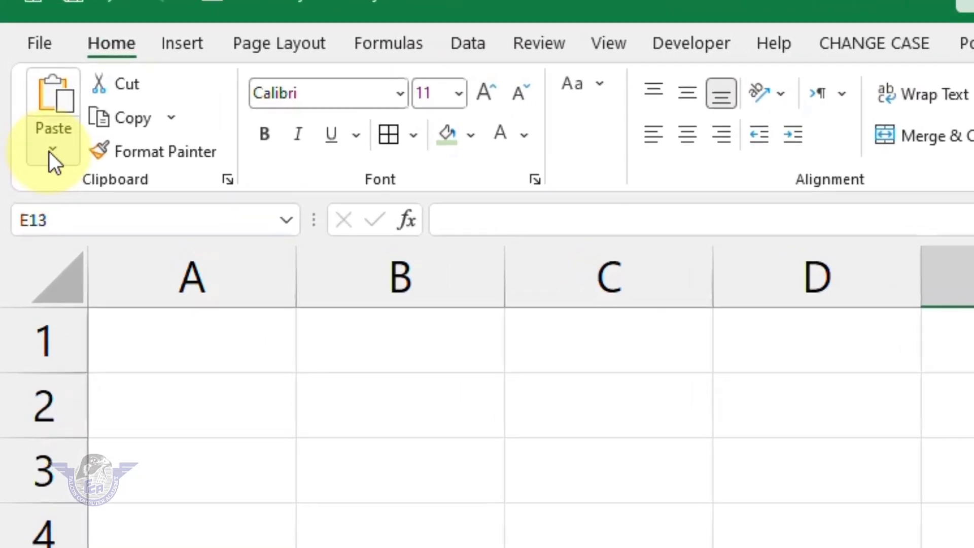
{"action": "left_click", "coordinate": [45, 133]}
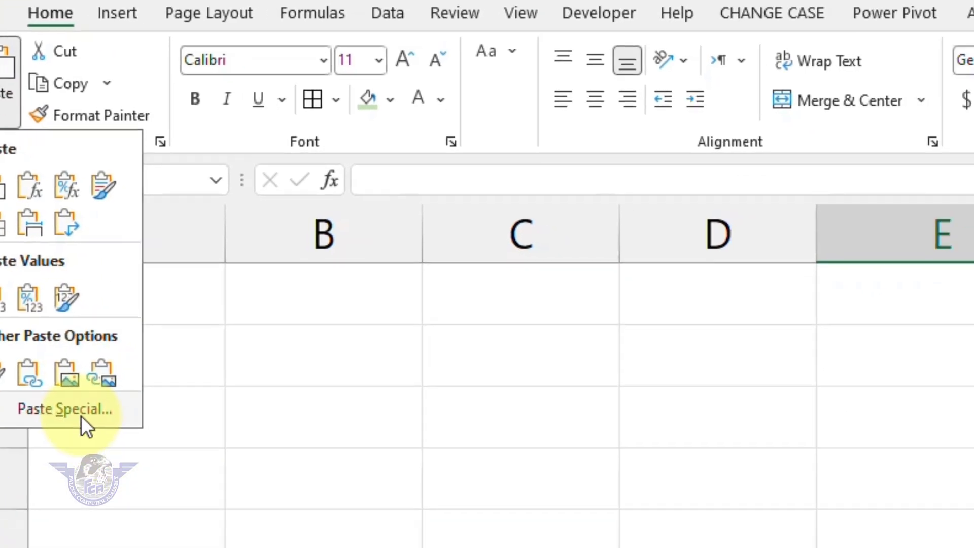
Paste the labels transposed as a centred header row and widen column G for Contact No
{"action": "left_click", "coordinate": [145, 473]}
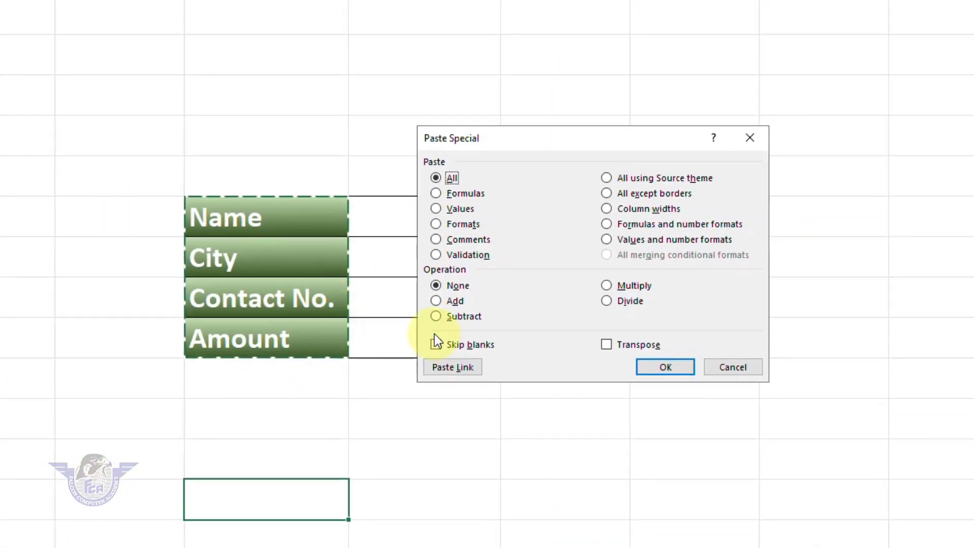
{"action": "left_click", "coordinate": [628, 347]}
{"action": "left_click", "coordinate": [662, 366]}
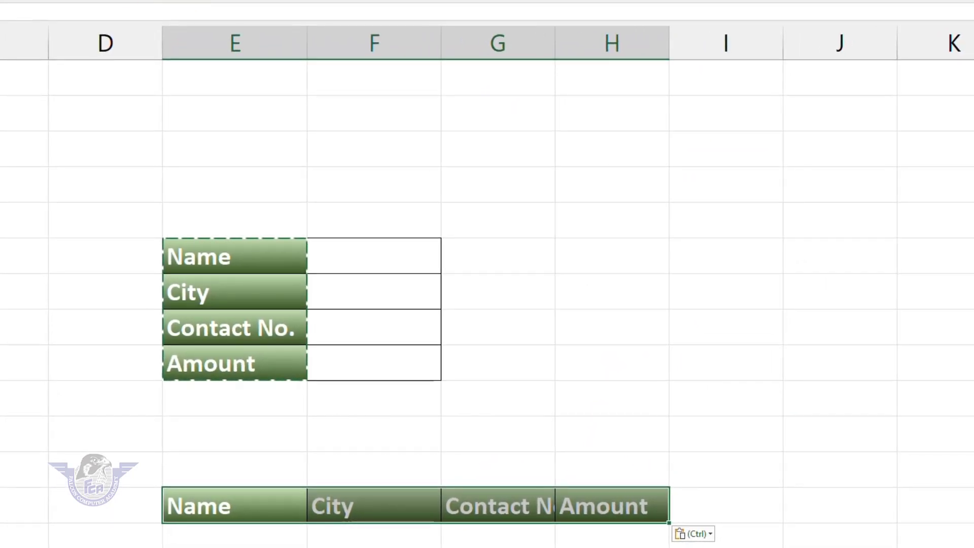
{"action": "key", "text": "alt+h"}
{"action": "key", "text": "a"}
{"action": "key", "text": "c"}
{"action": "left_click", "coordinate": [539, 220]}
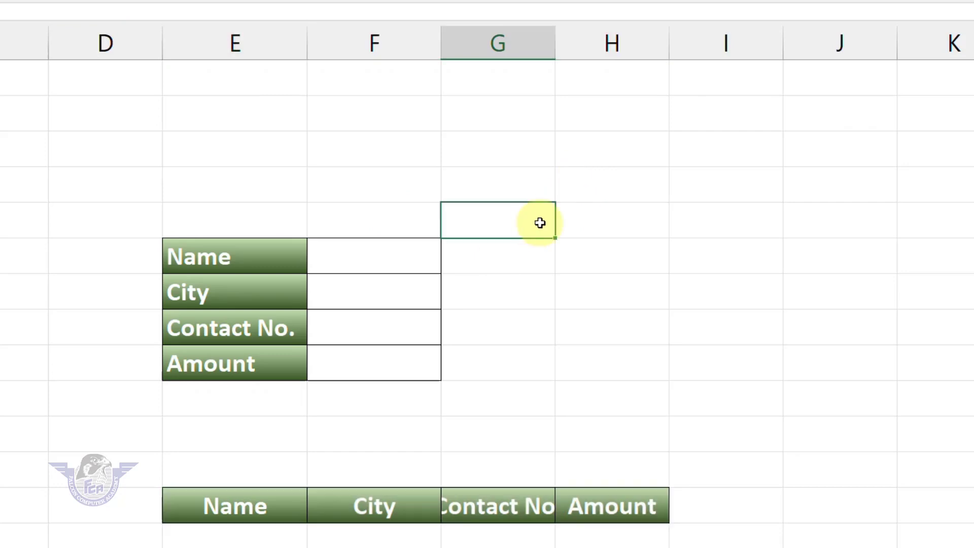
{"action": "left_click_drag", "start_coordinate": [555, 46], "coordinate": [583, 46]}
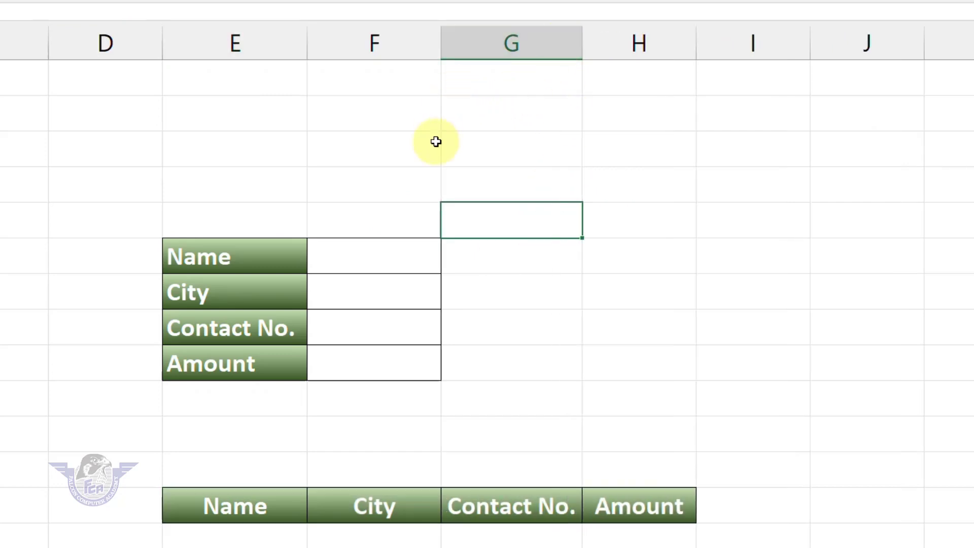
{"action": "left_click_drag", "start_coordinate": [441, 51], "coordinate": [449, 54]}
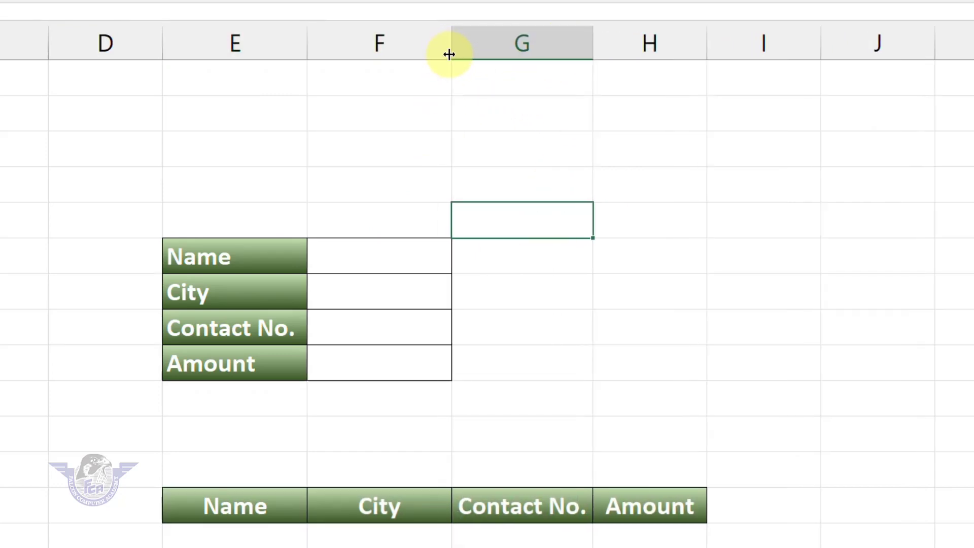
{"action": "left_click", "coordinate": [330, 533]}
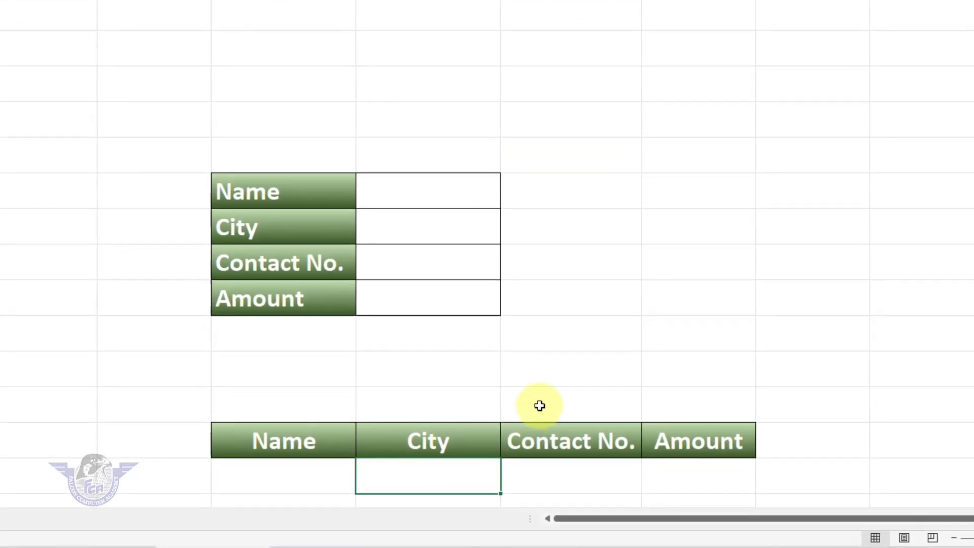
Enter a sample name, city Rahim Yar Khan, a contact number and amount 8500 in F6:F9
{"action": "left_click", "coordinate": [315, 370]}
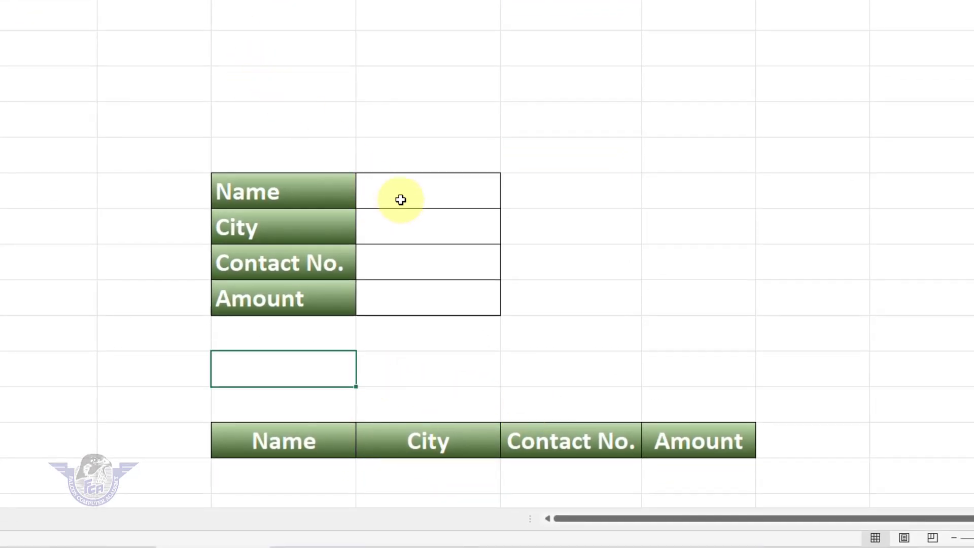
{"action": "left_click", "coordinate": [426, 190]}
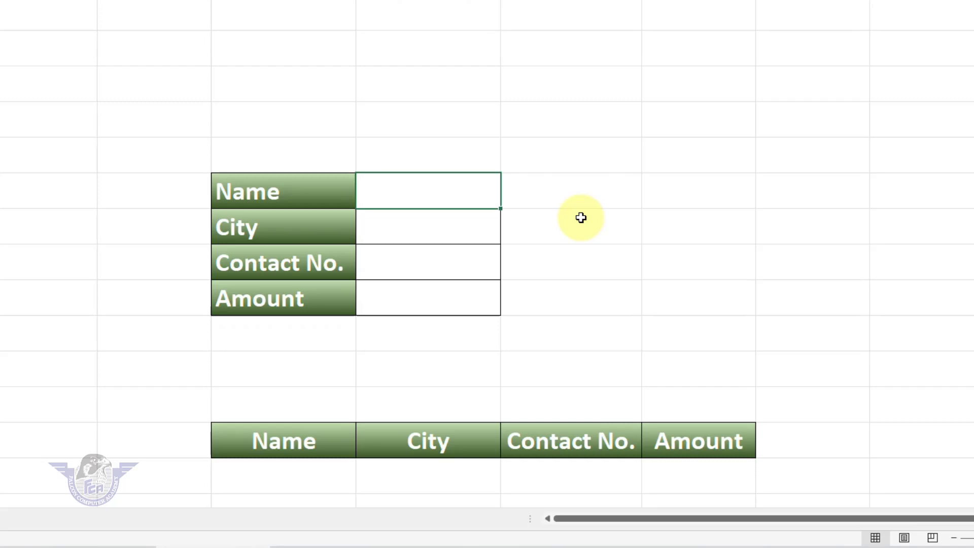
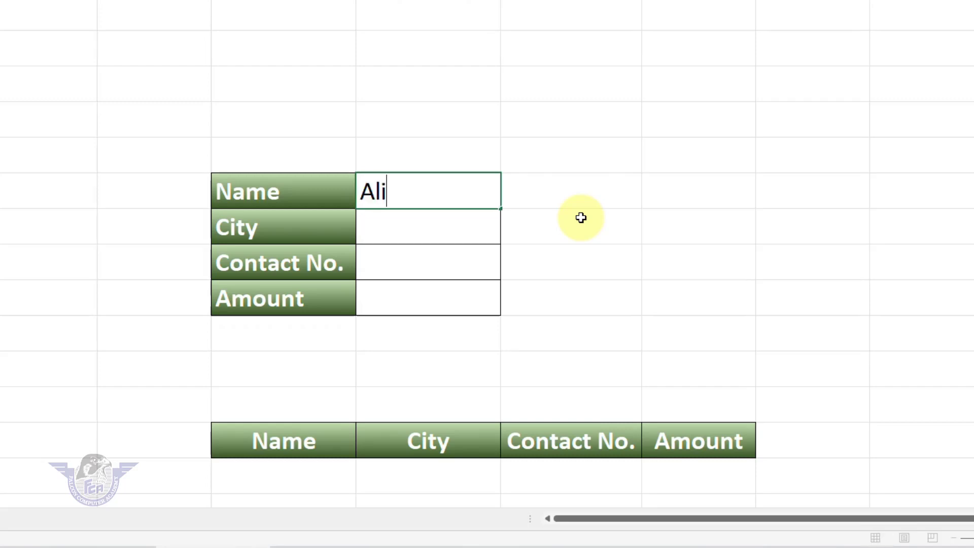
{"action": "key", "text": "Return"}
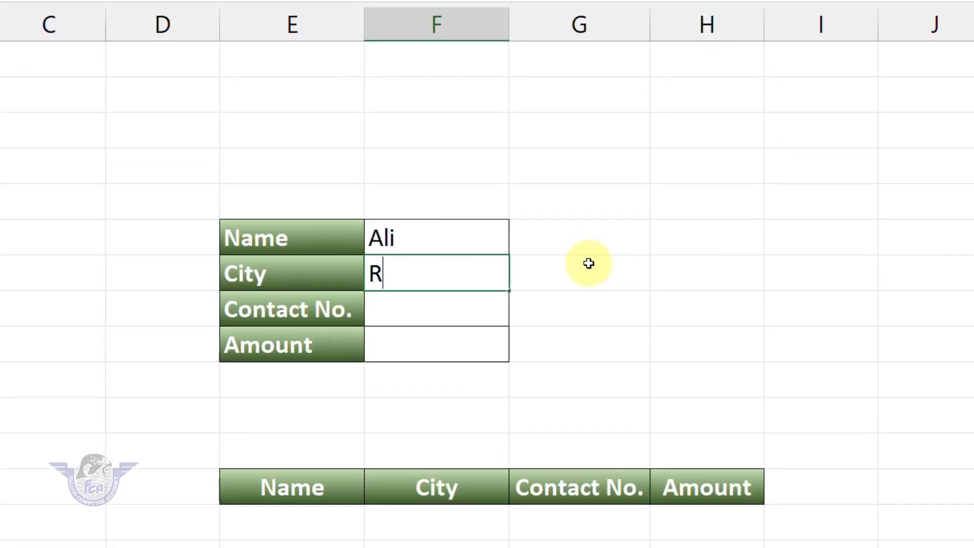
{"action": "key", "text": "Return"}
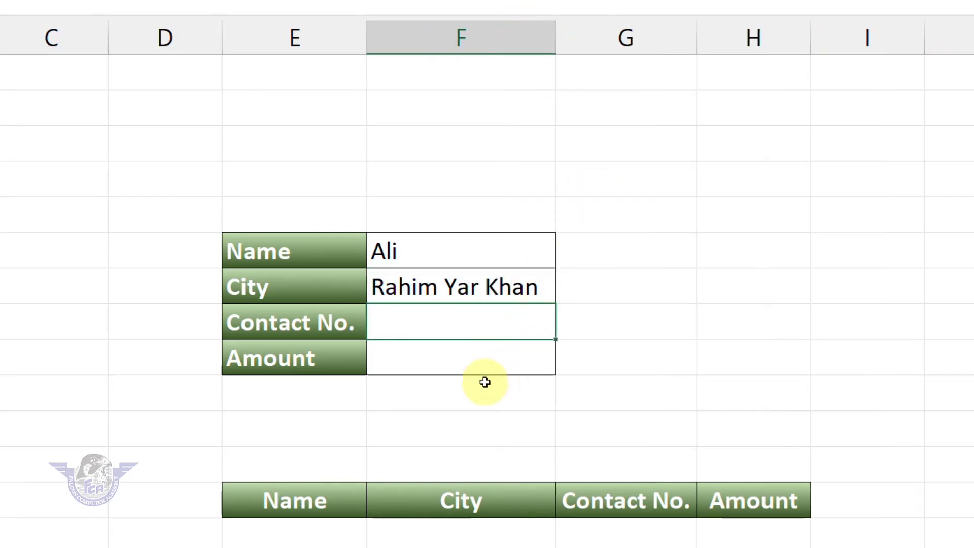
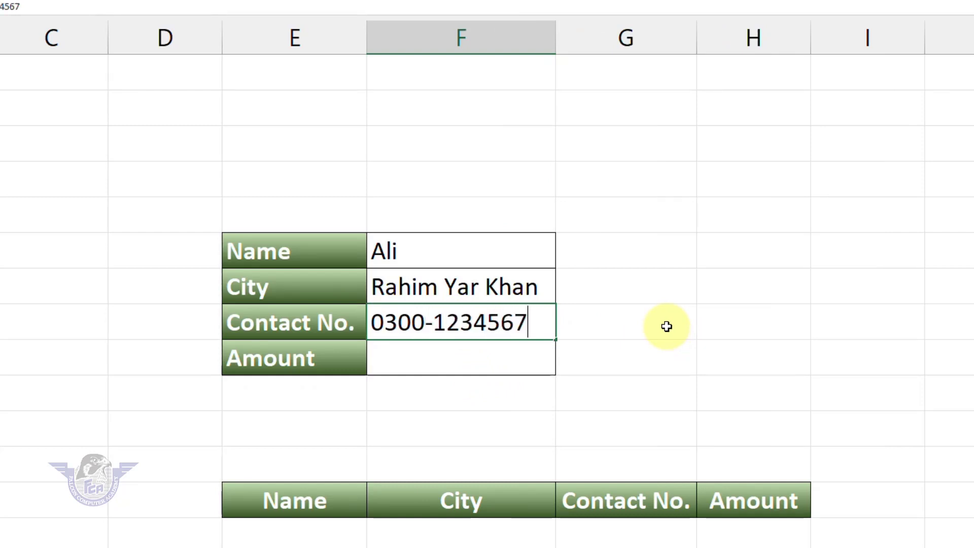
{"action": "key", "text": "Return"}
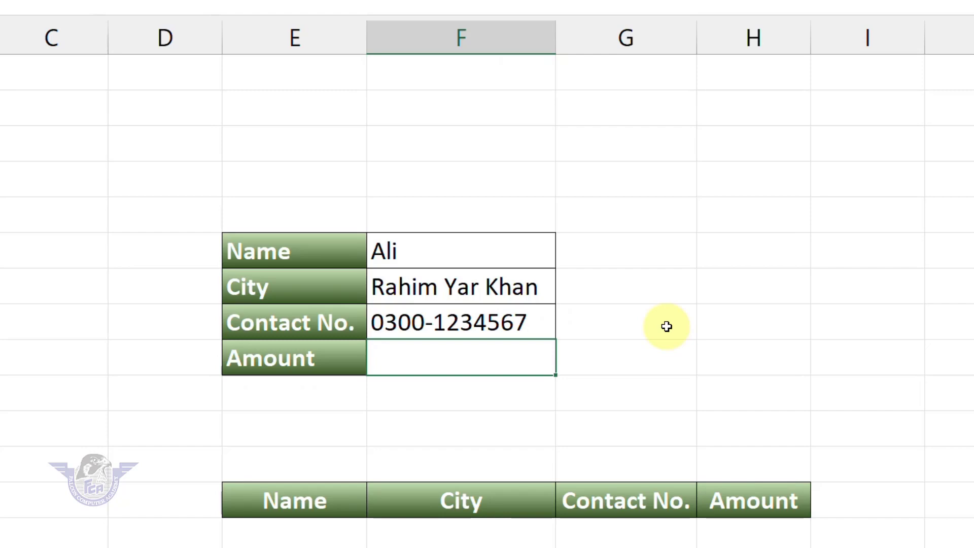
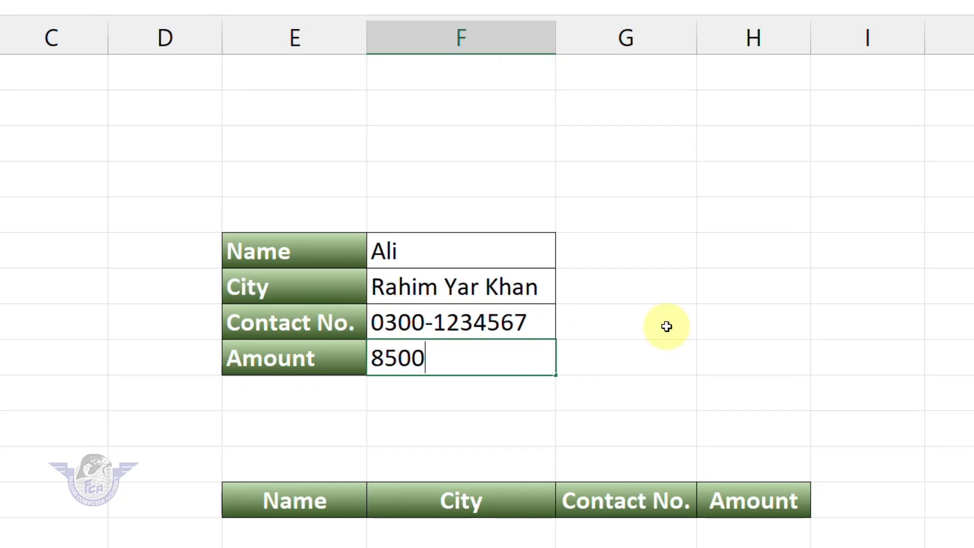
{"action": "key", "text": "Return"}
Left-align the four entered values in F6:F9
{"action": "left_click_drag", "start_coordinate": [427, 249], "coordinate": [429, 355]}
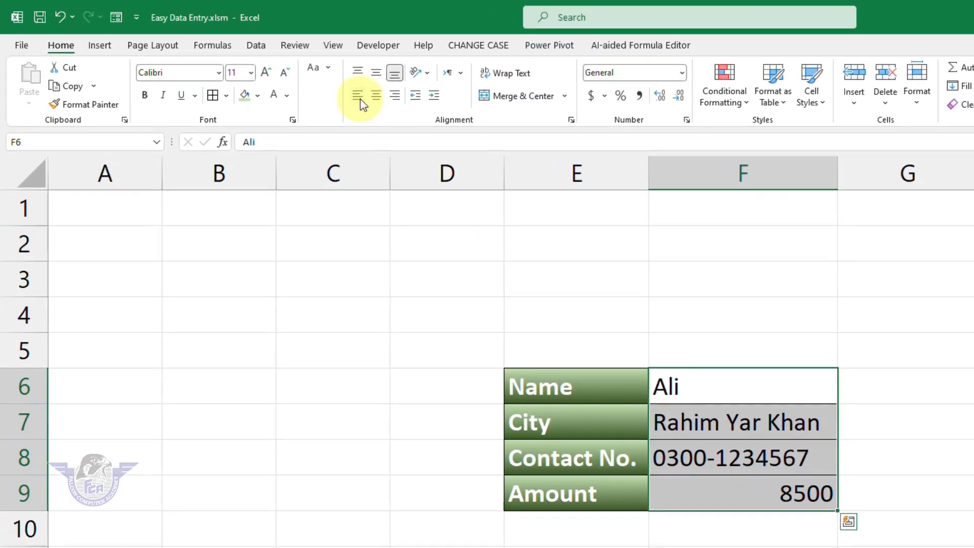
{"action": "left_click", "coordinate": [360, 97]}
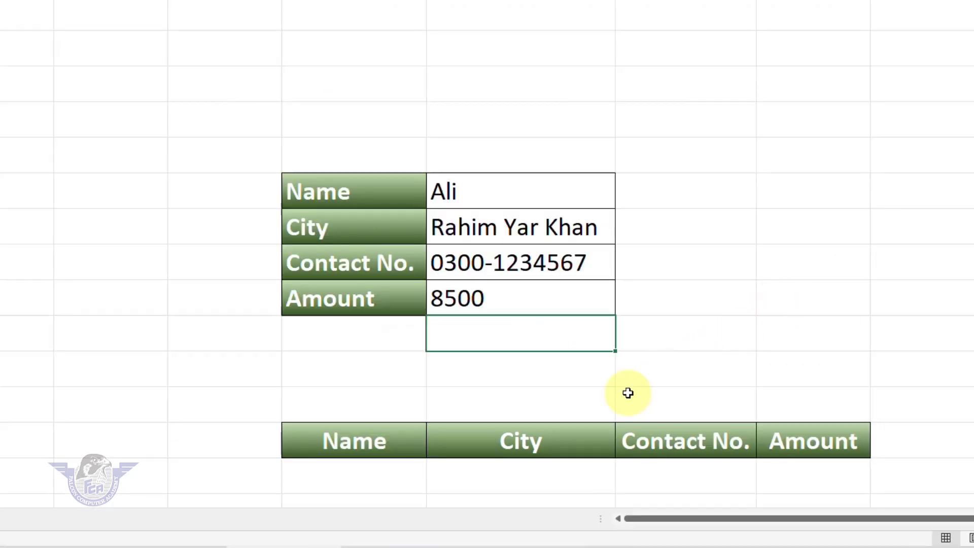
{"action": "left_click_drag", "start_coordinate": [357, 476], "coordinate": [809, 477]}
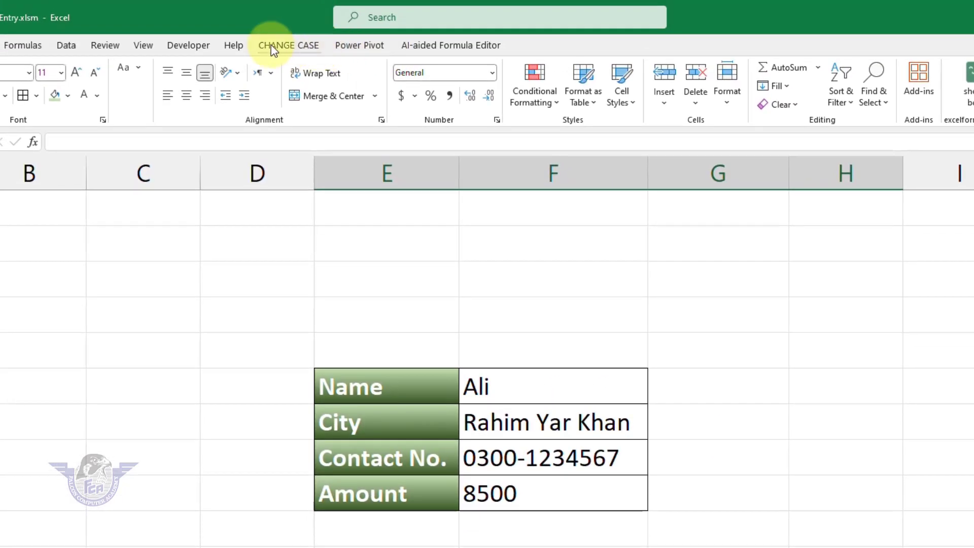
Start recording a macro renamed from Macro5 to dataentry, stored in This Workbook
{"action": "left_click", "coordinate": [186, 16]}
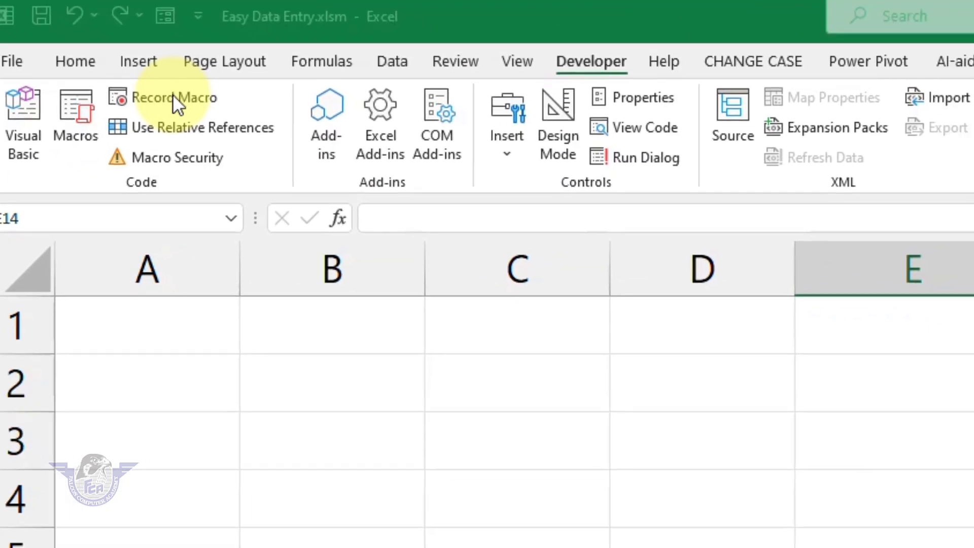
{"action": "left_click", "coordinate": [200, 112]}
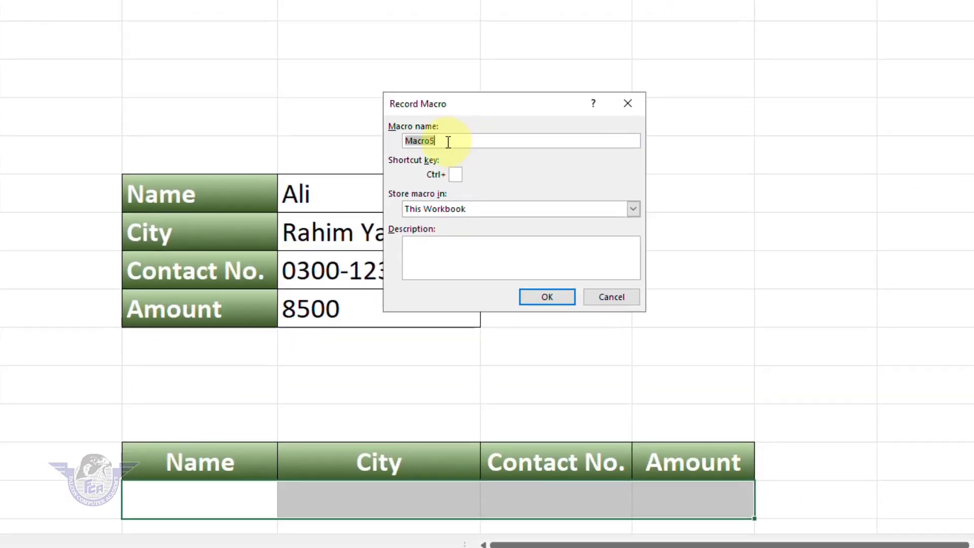
{"action": "left_click", "coordinate": [446, 141]}
{"action": "left_click_drag", "start_coordinate": [458, 139], "coordinate": [328, 138]}
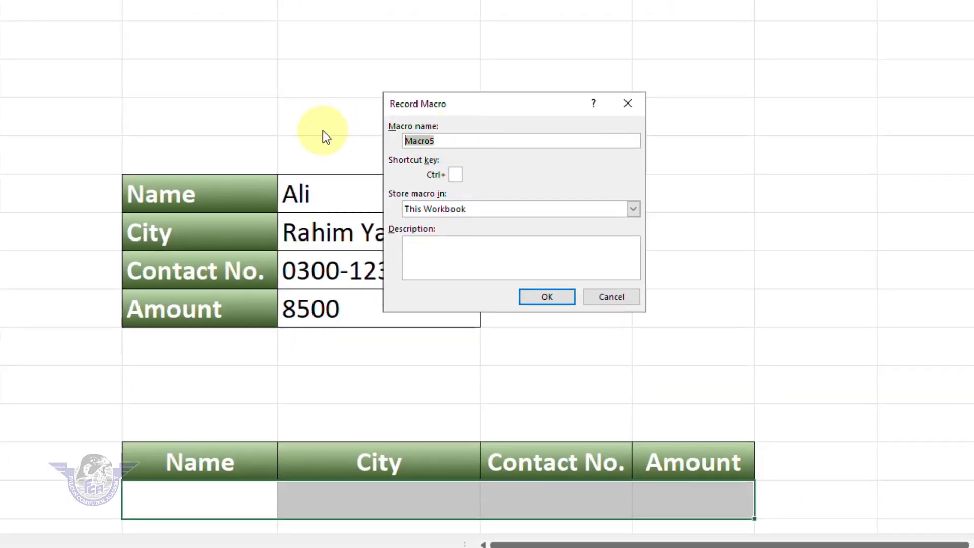
{"action": "type", "text": "easyd"}
{"action": "type", "text": "ataentry"}
{"action": "key", "text": "BackSpace"}
{"action": "key", "text": "BackSpace"}
{"action": "key", "text": "BackSpace"}
{"action": "key", "text": "BackSpace"}
{"action": "key", "text": "BackSpace"}
{"action": "key", "text": "BackSpace"}
{"action": "key", "text": "BackSpace"}
{"action": "key", "text": "BackSpace"}
{"action": "key", "text": "BackSpace"}
{"action": "key", "text": "BackSpace"}
{"action": "key", "text": "BackSpace"}
{"action": "key", "text": "BackSpace"}
{"action": "key", "text": "BackSpace"}
{"action": "type", "text": "dataentryu"}
{"action": "key", "text": "BackSpace"}
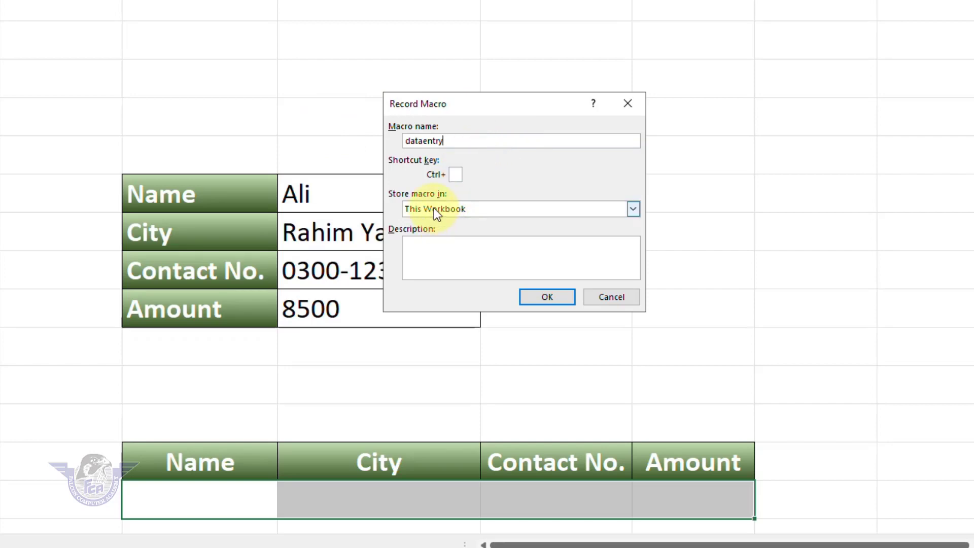
{"action": "left_click", "coordinate": [551, 296]}
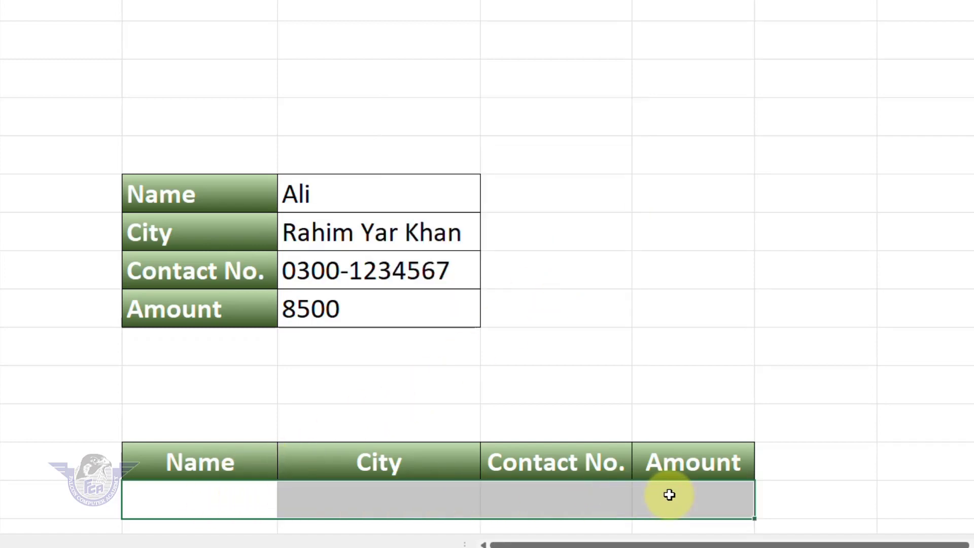
Insert cells under the lower table's headers, shifting the existing entry row down
{"action": "right_click", "coordinate": [406, 503]}
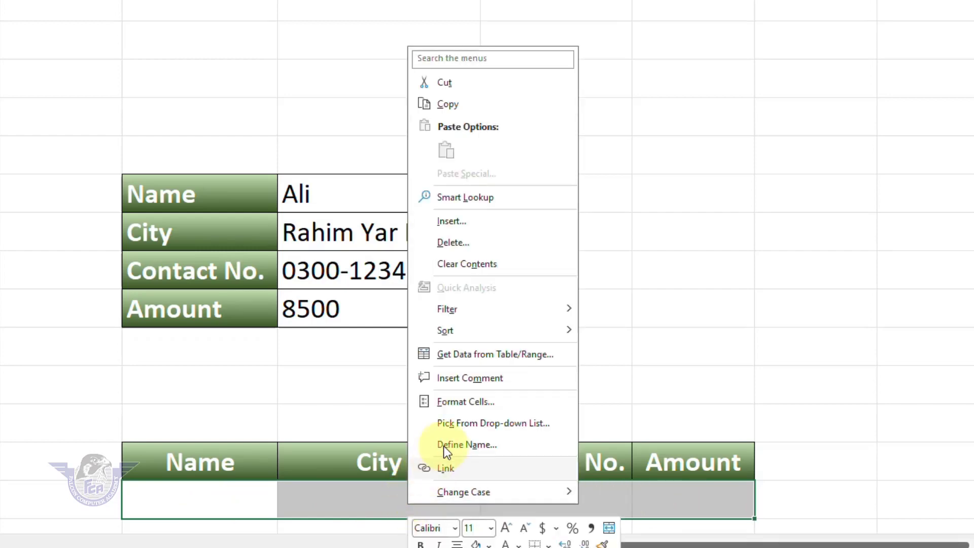
{"action": "left_click", "coordinate": [452, 221]}
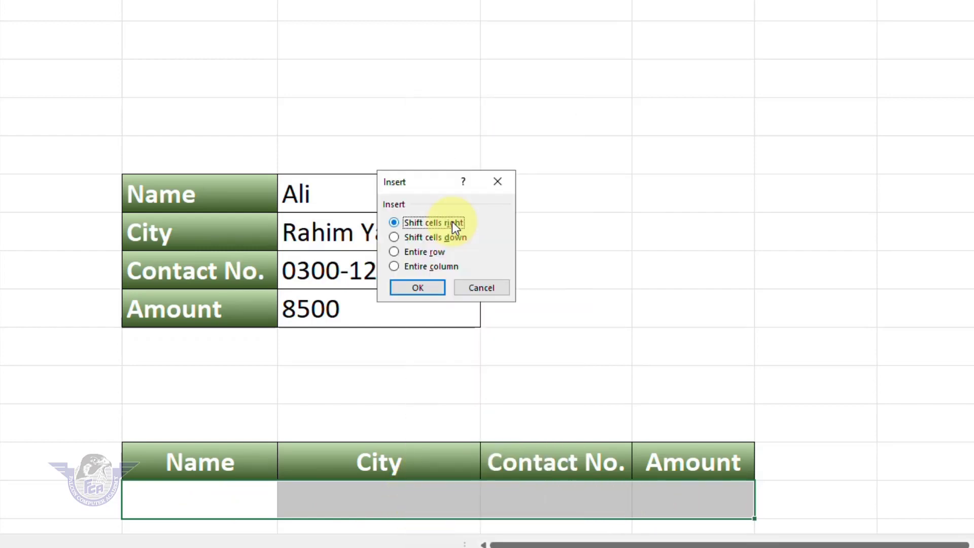
{"action": "left_click", "coordinate": [426, 238]}
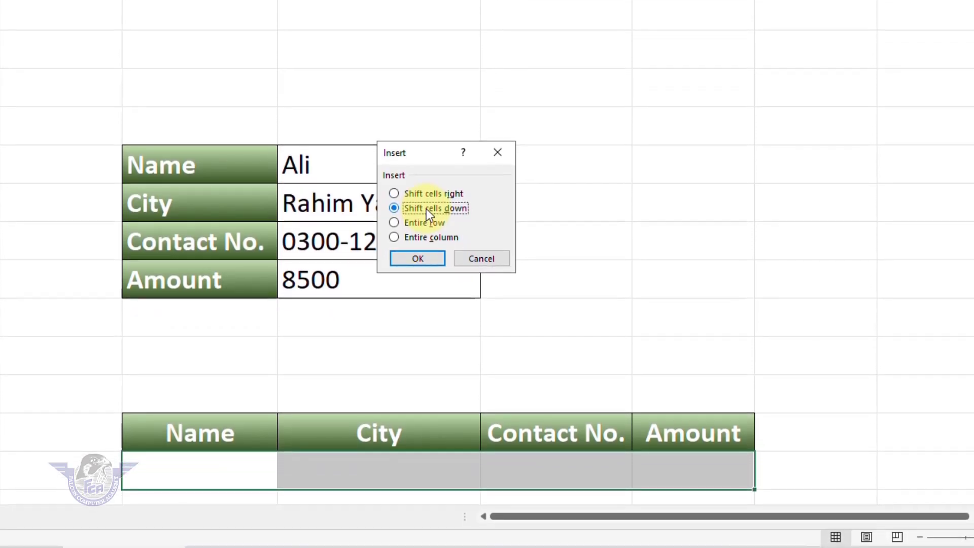
{"action": "left_click", "coordinate": [422, 257]}
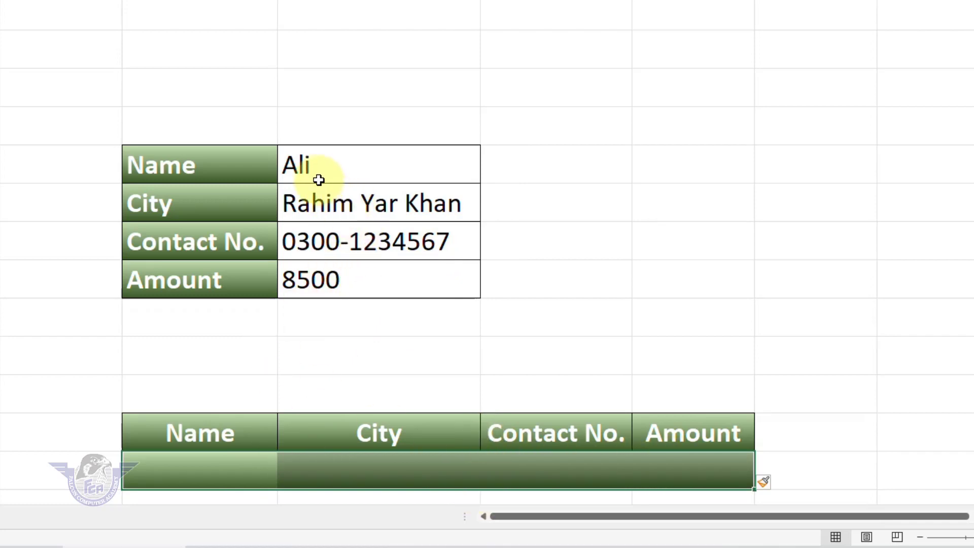
{"action": "left_click_drag", "start_coordinate": [319, 171], "coordinate": [318, 279]}
Copy the form values, paste them transposed into the table's first row, and autofit column G
{"action": "right_click", "coordinate": [302, 210]}
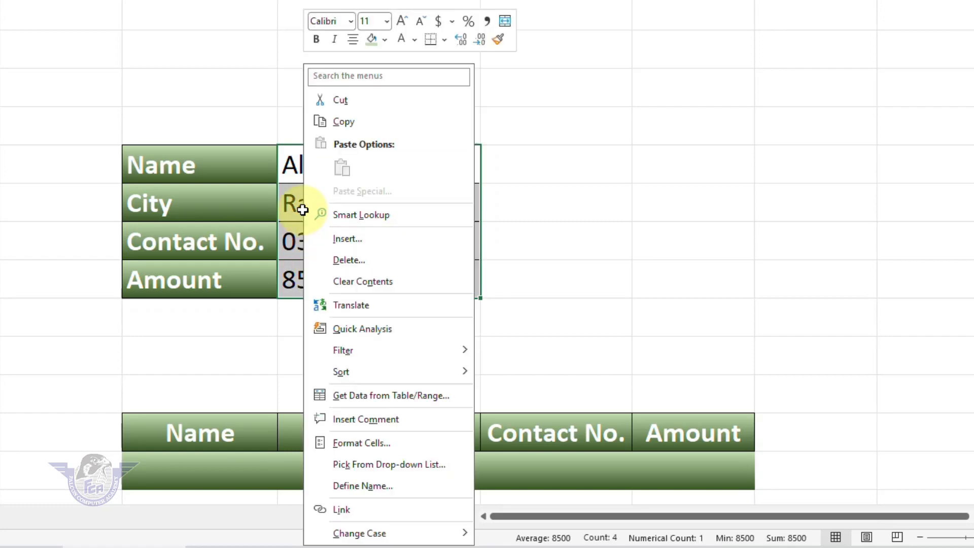
{"action": "left_click", "coordinate": [349, 126]}
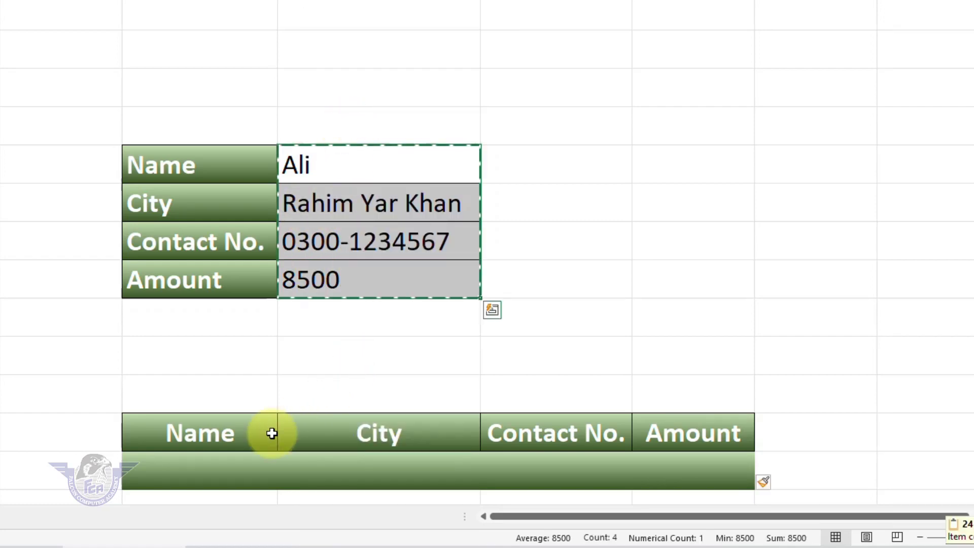
{"action": "left_click_drag", "start_coordinate": [187, 472], "coordinate": [243, 473]}
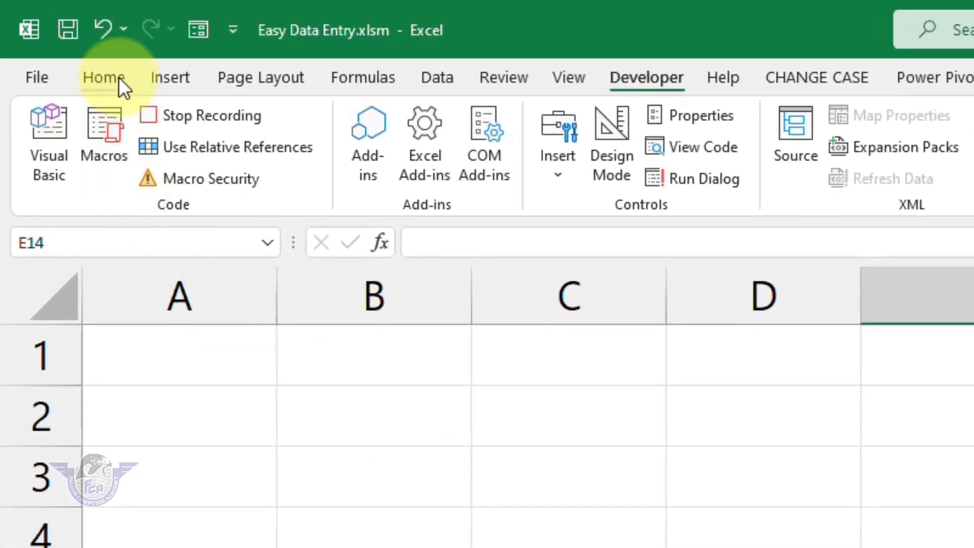
{"action": "left_click", "coordinate": [119, 78]}
{"action": "left_click", "coordinate": [50, 174]}
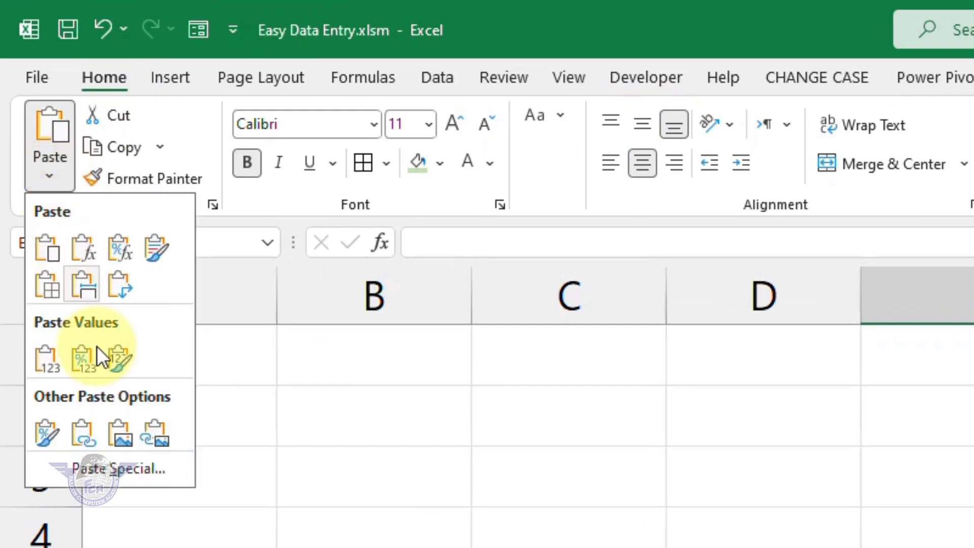
{"action": "left_click", "coordinate": [116, 470]}
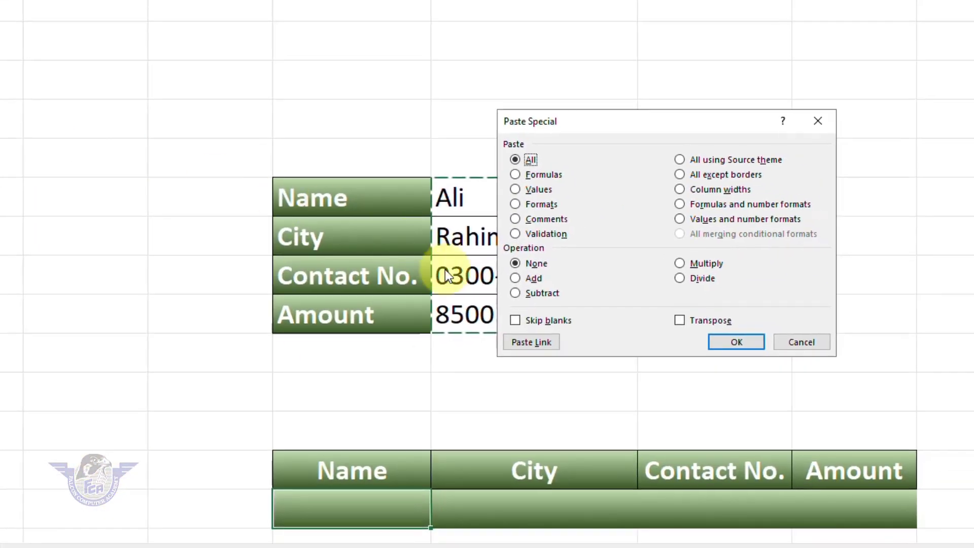
{"action": "left_click", "coordinate": [691, 320]}
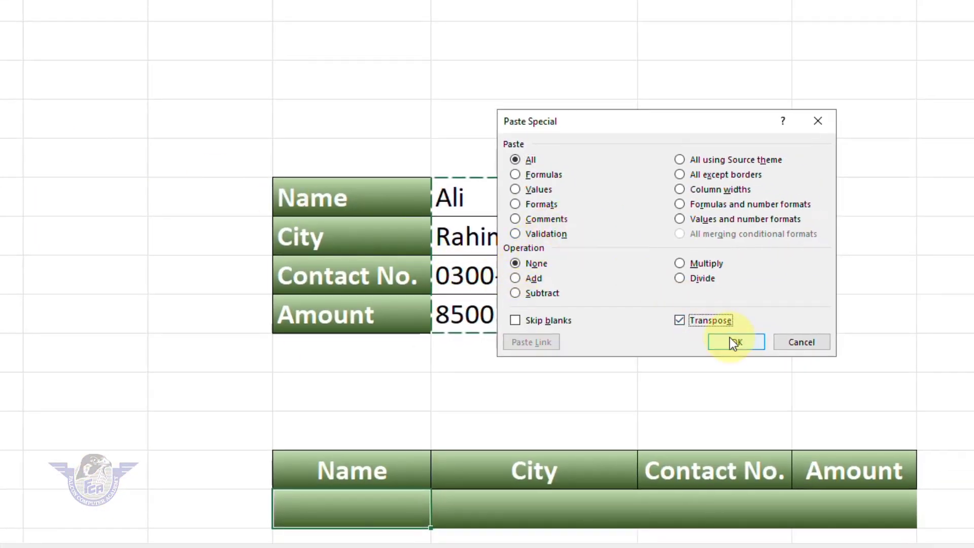
{"action": "left_click", "coordinate": [735, 343]}
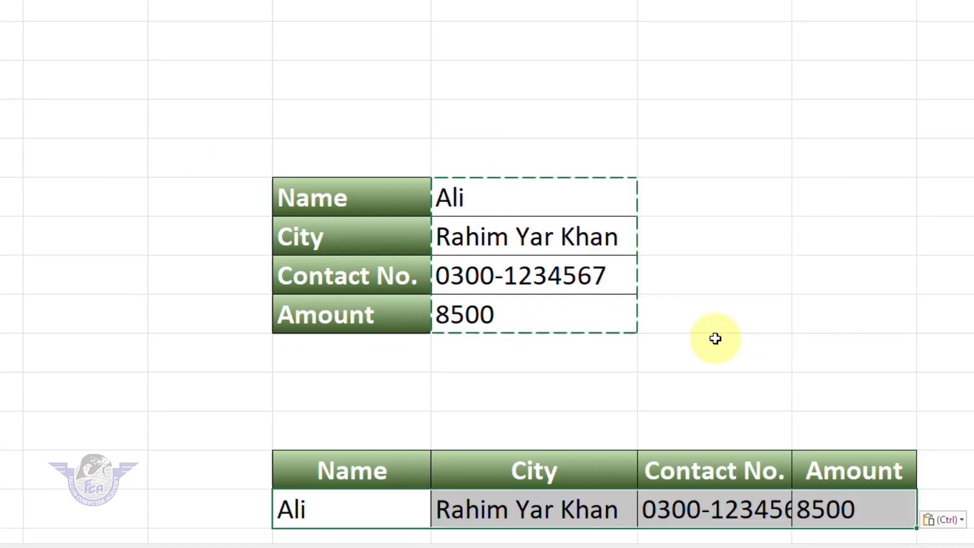
{"action": "double_click", "coordinate": [685, 43]}
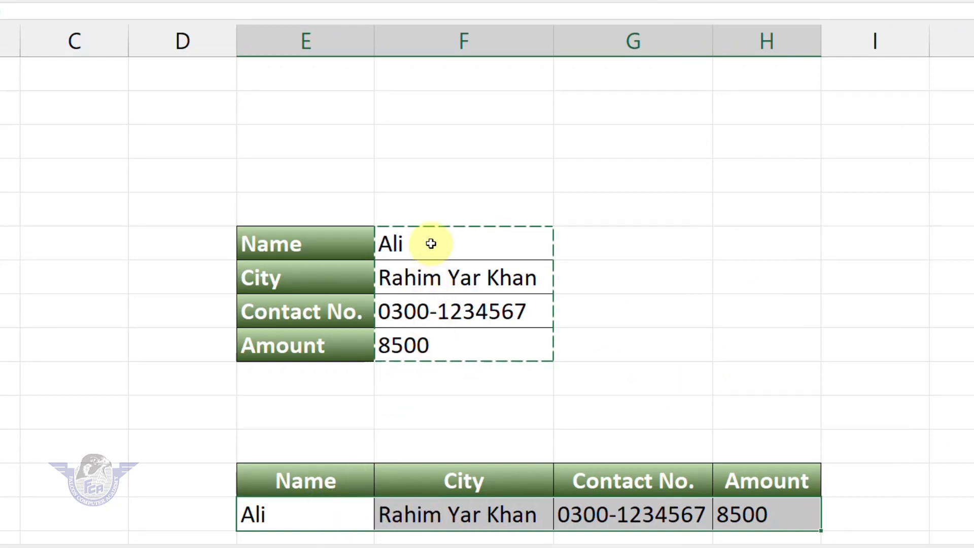
Clear the entry cells F5:F8, reselect F5, and stop recording the dataentry macro
{"action": "left_click_drag", "start_coordinate": [432, 241], "coordinate": [431, 342]}
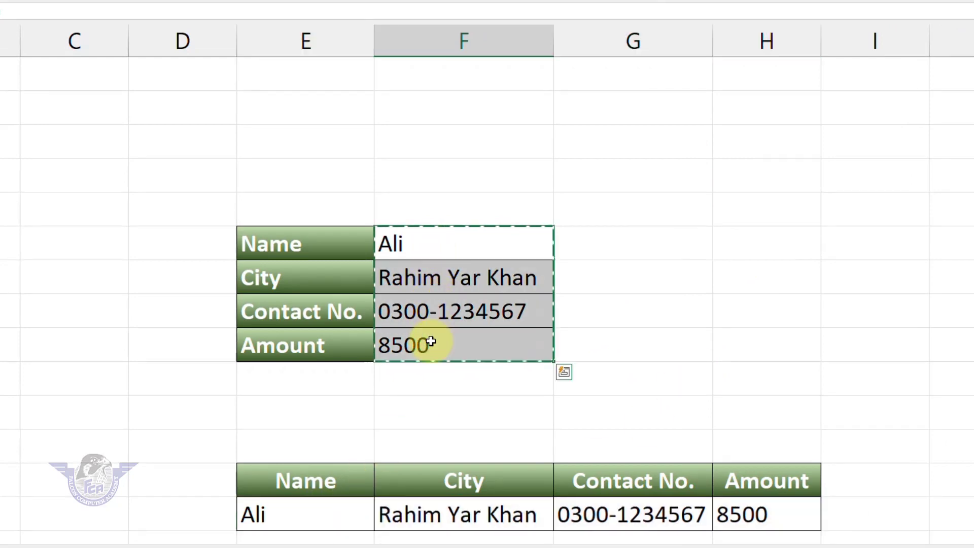
{"action": "key", "text": "Delete"}
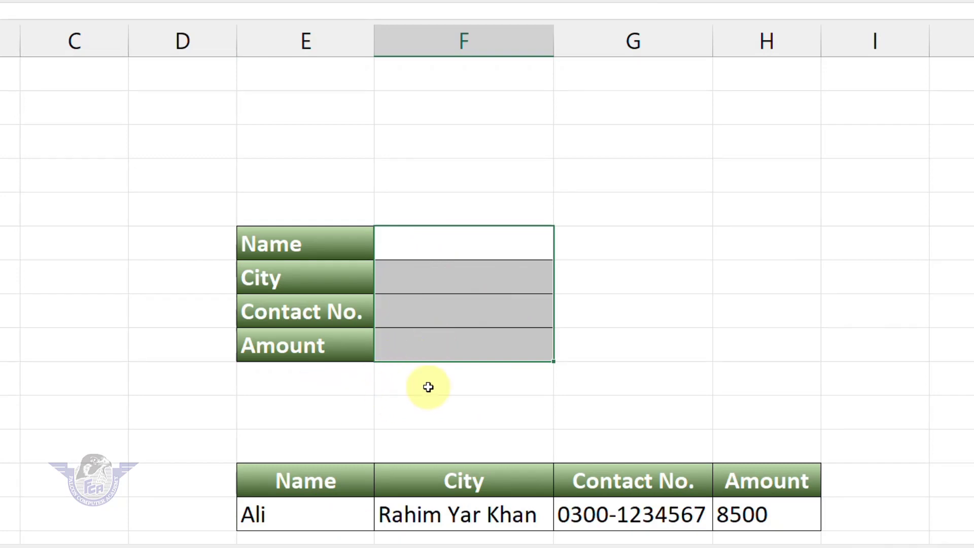
{"action": "left_click", "coordinate": [453, 242]}
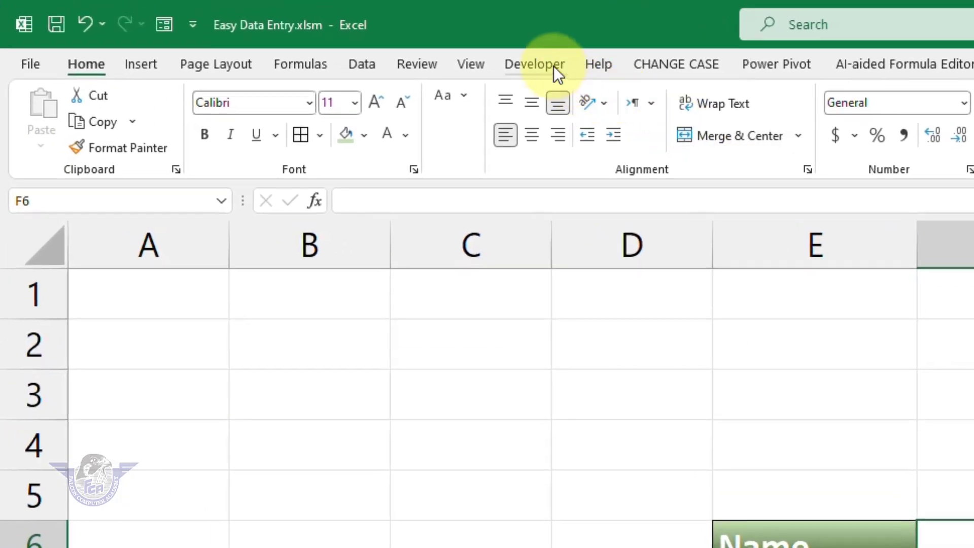
{"action": "left_click", "coordinate": [553, 66]}
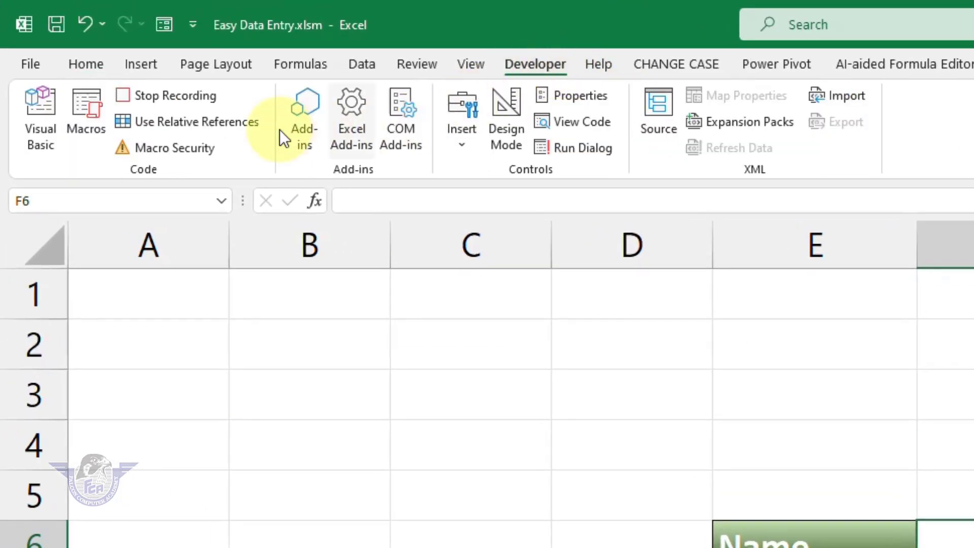
{"action": "left_click", "coordinate": [188, 93]}
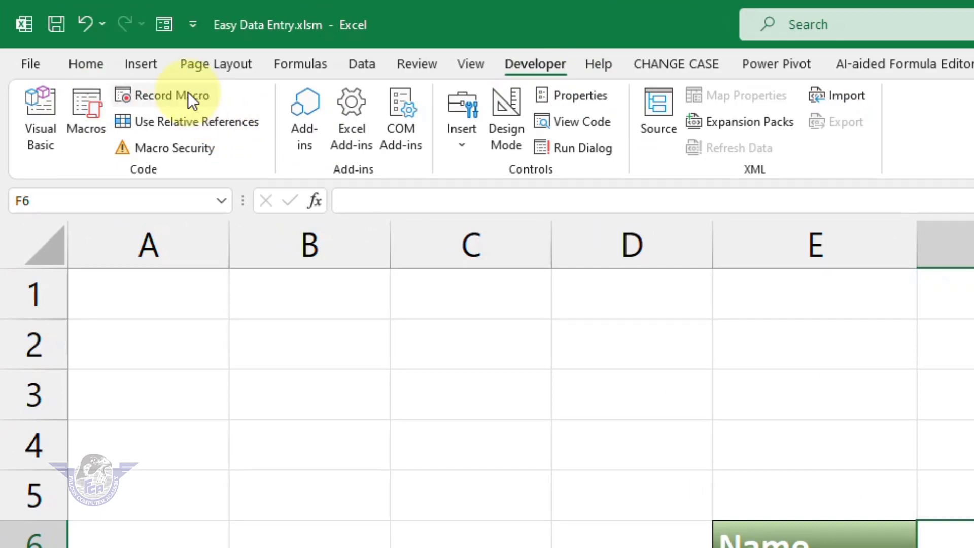
Move to an empty cell and bring up the Shapes gallery from Insert
{"action": "left_click", "coordinate": [972, 543]}
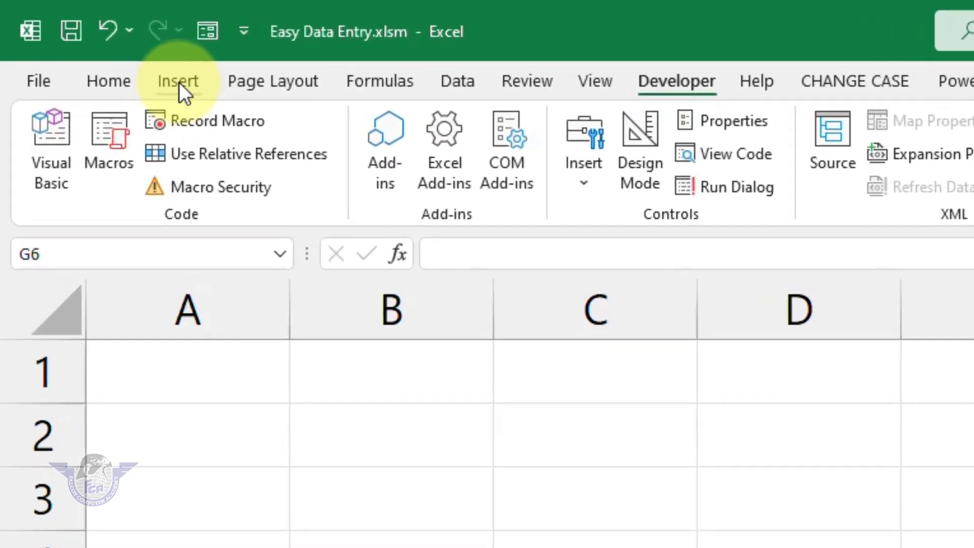
{"action": "left_click", "coordinate": [179, 82]}
{"action": "left_click", "coordinate": [379, 182]}
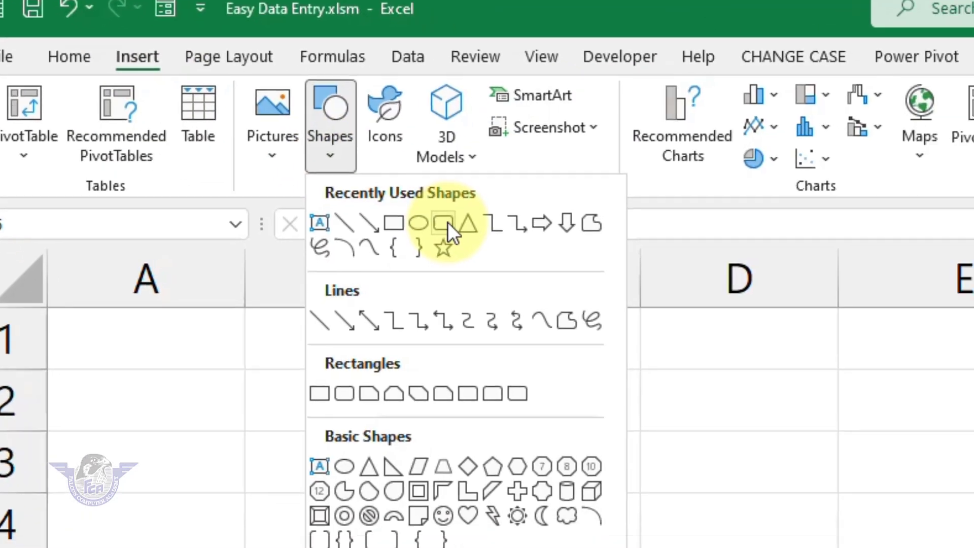
Draw a rounded rectangle to the right of the form and give it the yellow shape style
{"action": "left_click", "coordinate": [494, 253]}
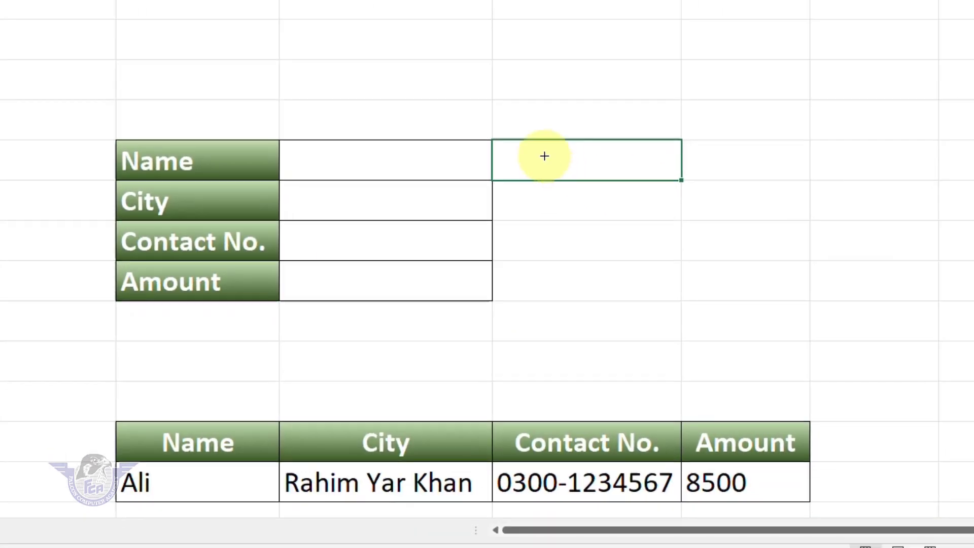
{"action": "mouse_move", "coordinate": [544, 155]}
{"action": "left_mouse_down"}
{"action": "mouse_move", "coordinate": [652, 260]}
{"action": "mouse_move", "coordinate": [804, 270]}
{"action": "mouse_move", "coordinate": [808, 284]}
{"action": "left_mouse_up"}
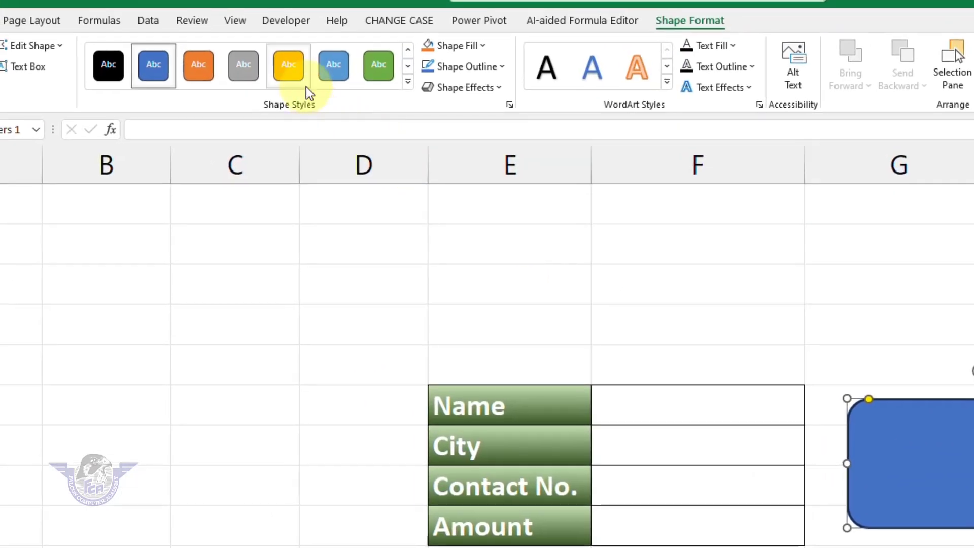
{"action": "left_click", "coordinate": [294, 71]}
Apply a Convex bevel effect to the rectangle and label it 'Save Data'
{"action": "left_click", "coordinate": [475, 86]}
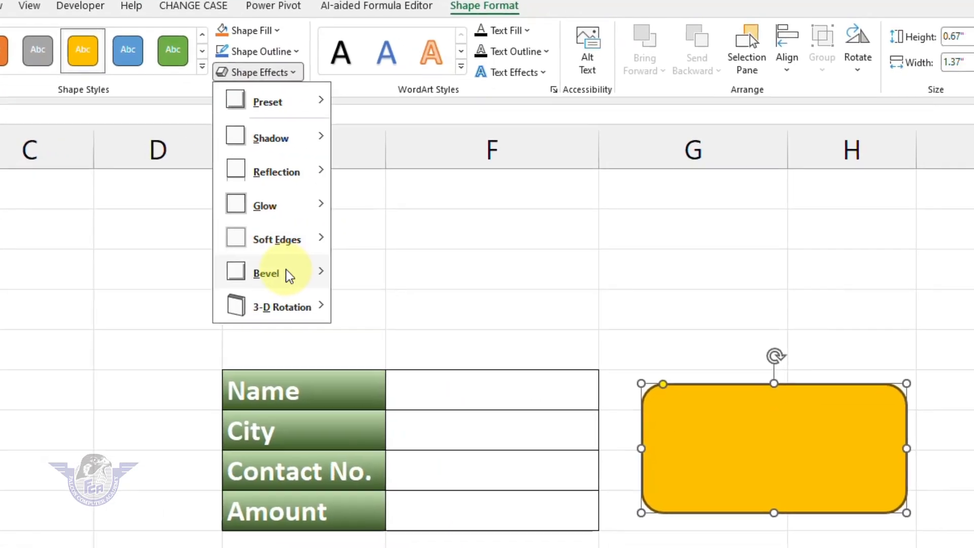
{"action": "mouse_move", "coordinate": [495, 301]}
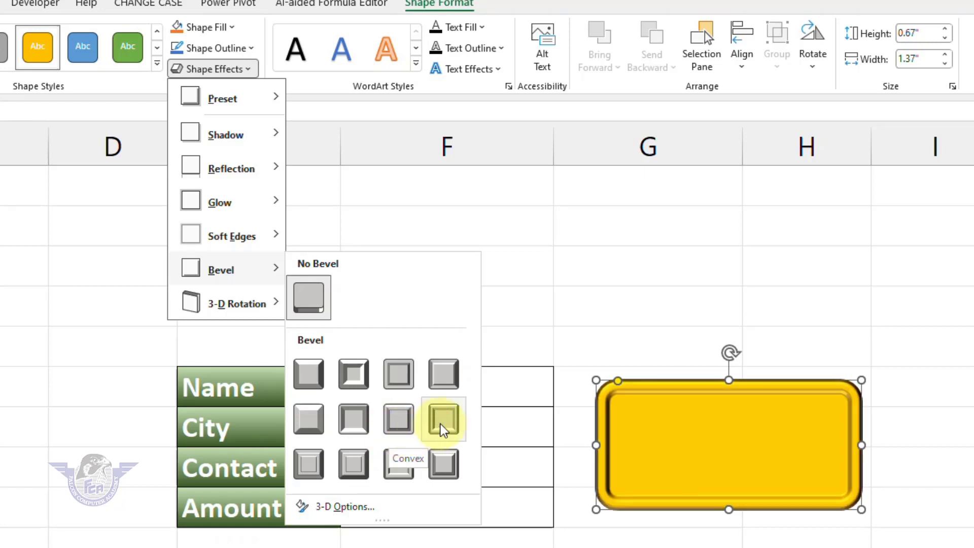
{"action": "left_click", "coordinate": [352, 467]}
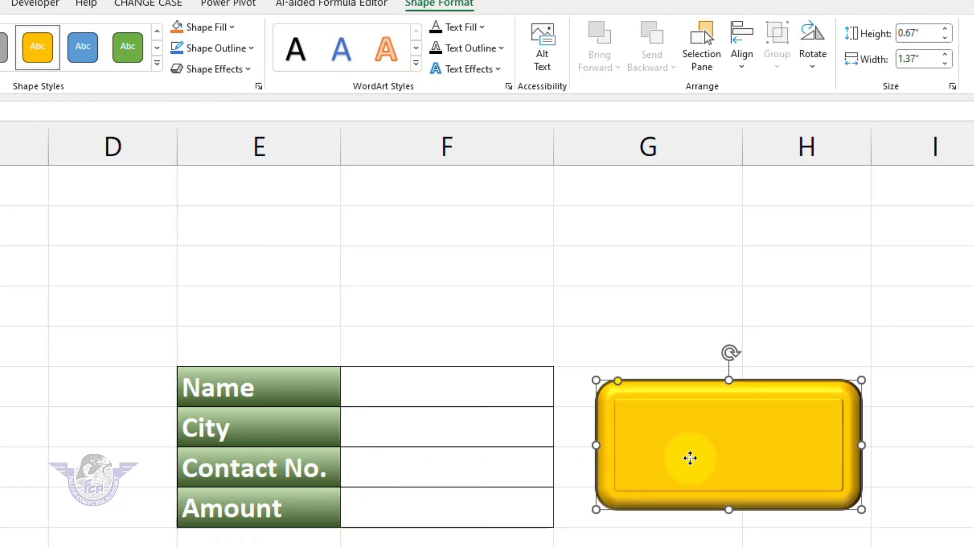
{"action": "type", "text": "Save "}
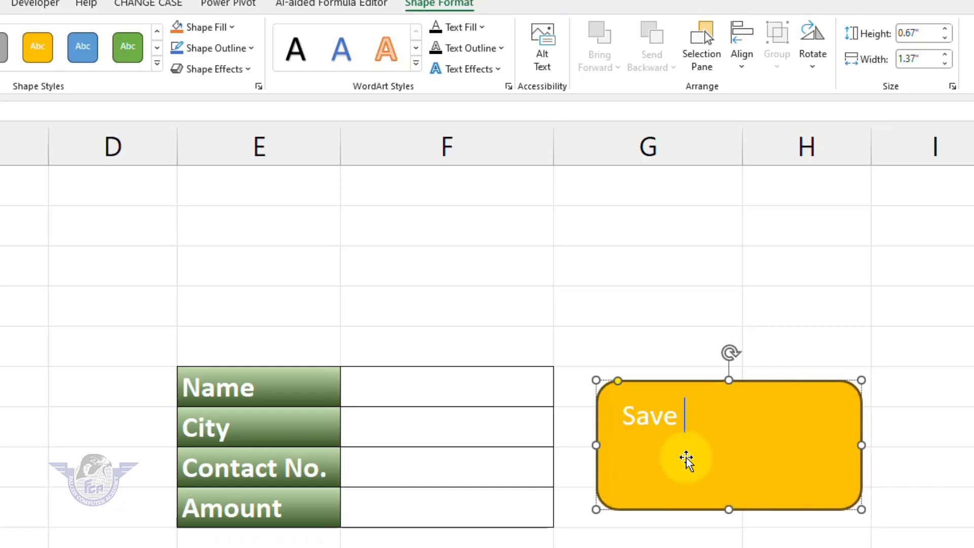
{"action": "type", "text": "Data"}
{"action": "key", "text": "Escape"}
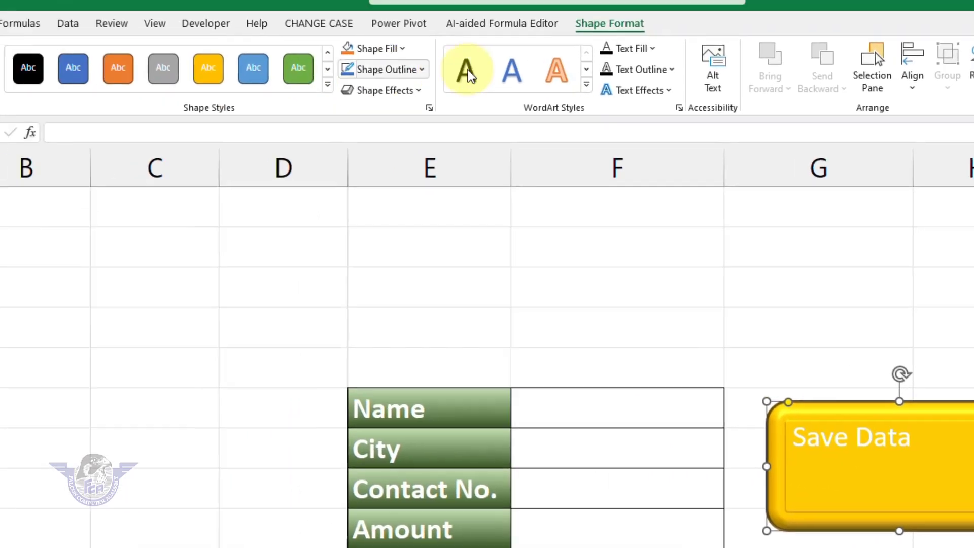
Centre the Save Data label horizontally and vertically, in bold theme-coloured 16 pt text
{"action": "left_click", "coordinate": [67, 50]}
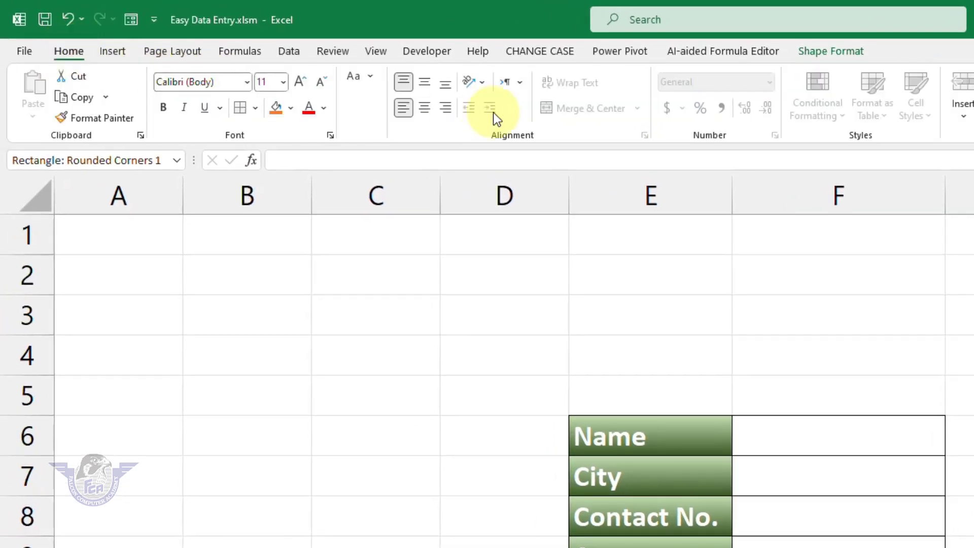
{"action": "left_click", "coordinate": [427, 108]}
{"action": "left_click", "coordinate": [424, 82]}
{"action": "left_click", "coordinate": [323, 107]}
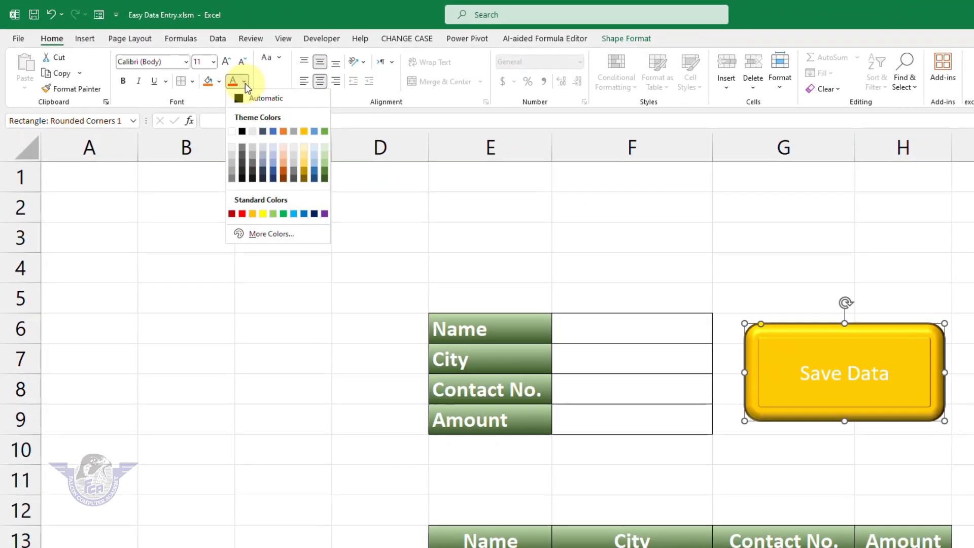
{"action": "left_click", "coordinate": [243, 132]}
{"action": "left_click", "coordinate": [123, 83]}
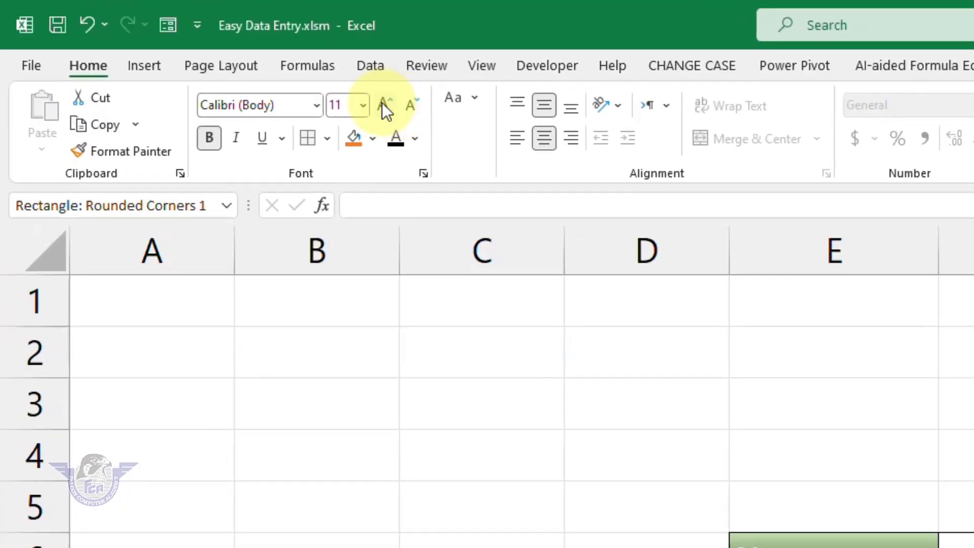
{"action": "left_click", "coordinate": [383, 105]}
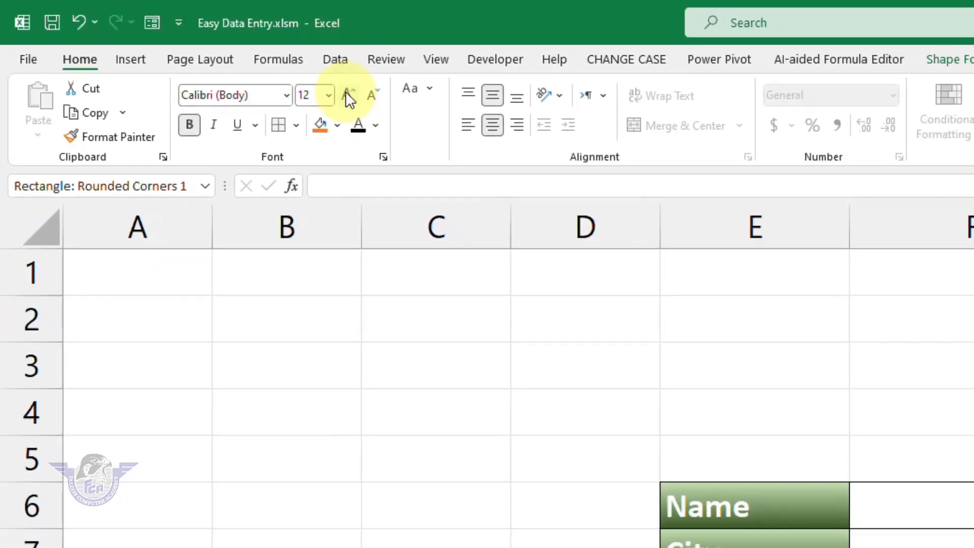
{"action": "left_click", "coordinate": [347, 94]}
{"action": "left_click", "coordinate": [230, 62]}
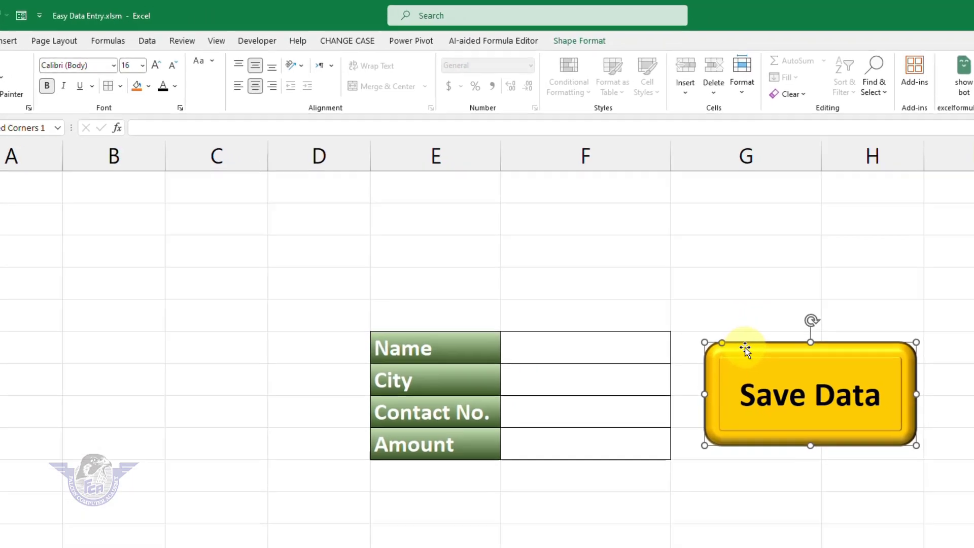
Assign the dataentry macro to the Save Data shape via Assign Macro
{"action": "right_click", "coordinate": [761, 322]}
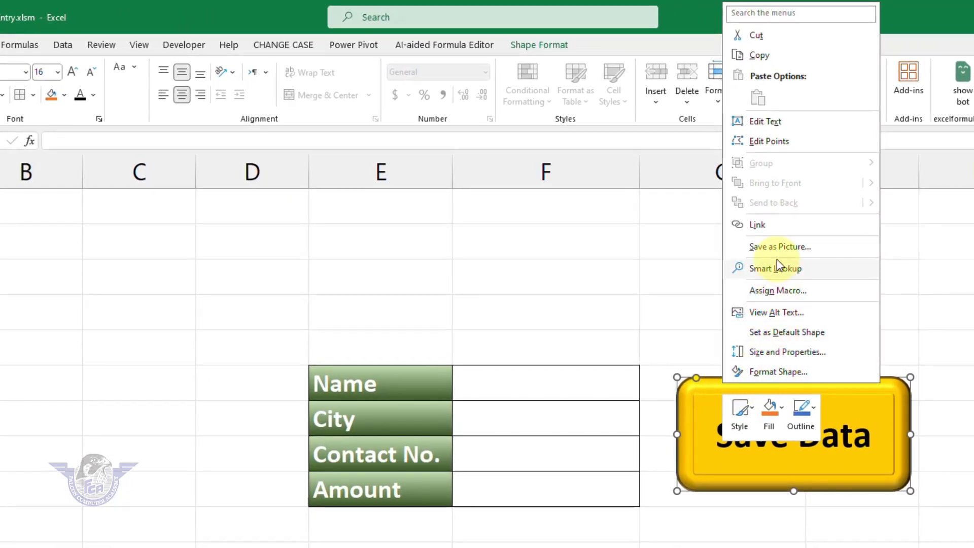
{"action": "left_click", "coordinate": [780, 290]}
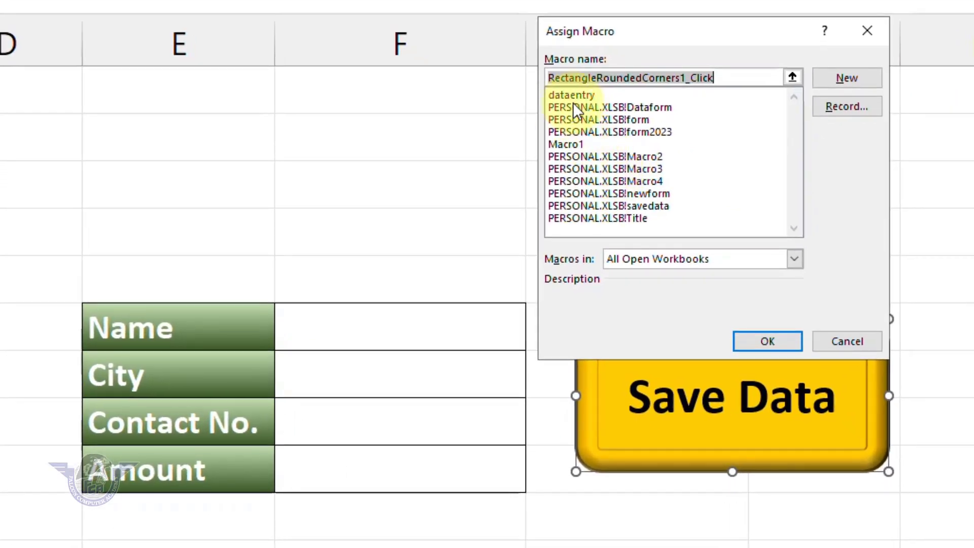
{"action": "left_click", "coordinate": [579, 95]}
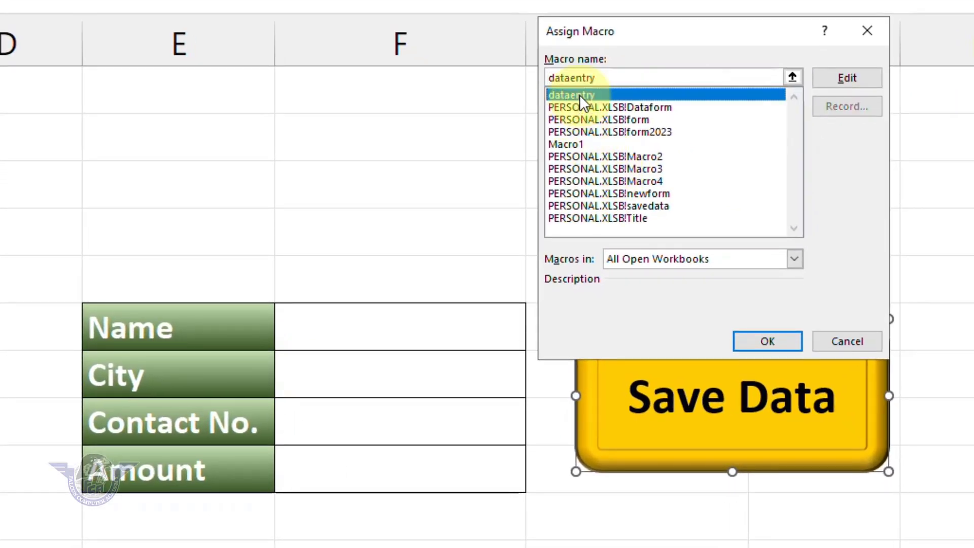
{"action": "left_click", "coordinate": [761, 342]}
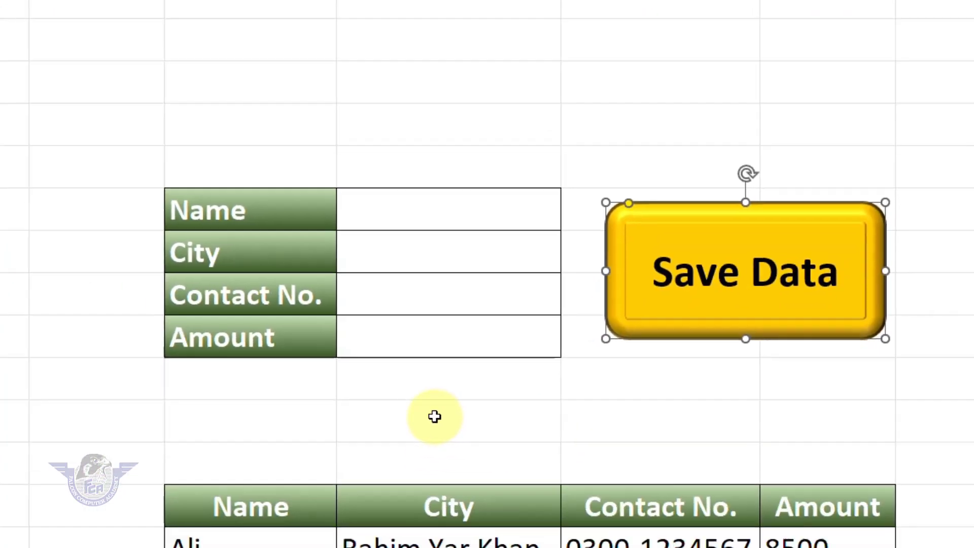
Fill the form with a name, city 'Rahim yar Kha', a contact number and amount 4500
{"action": "left_click", "coordinate": [435, 416]}
{"action": "left_click", "coordinate": [422, 217]}
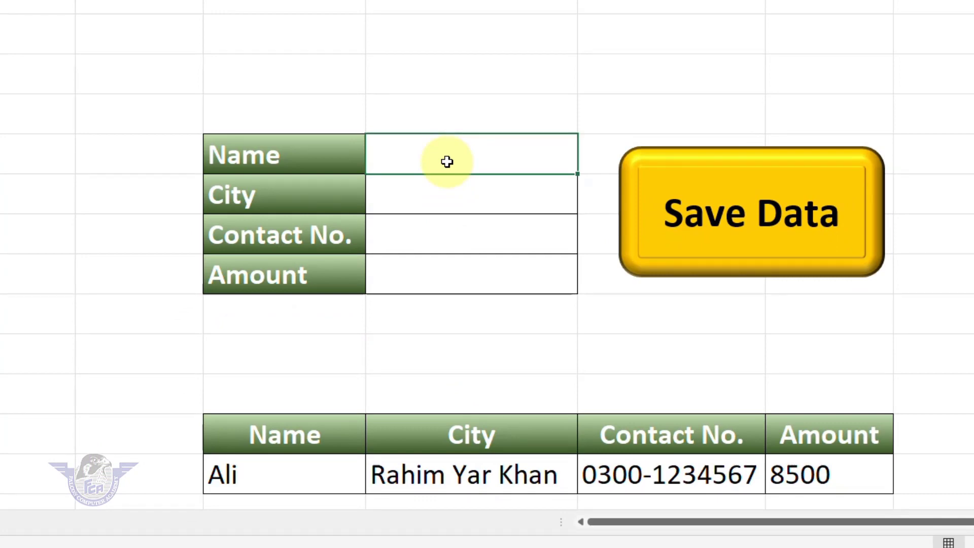
{"action": "type", "text": "Parkash"}
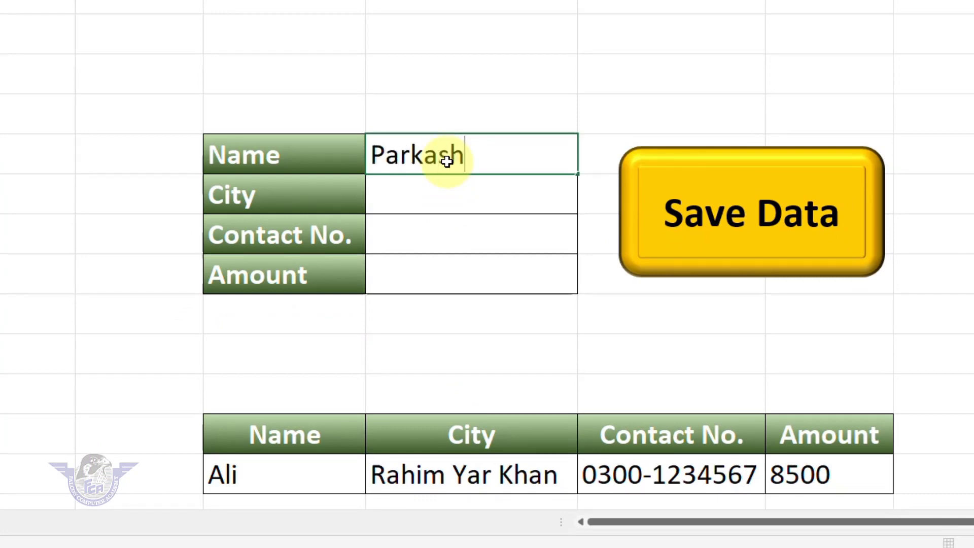
{"action": "key", "text": "Return"}
{"action": "type", "text": "Rahim yar Khan"}
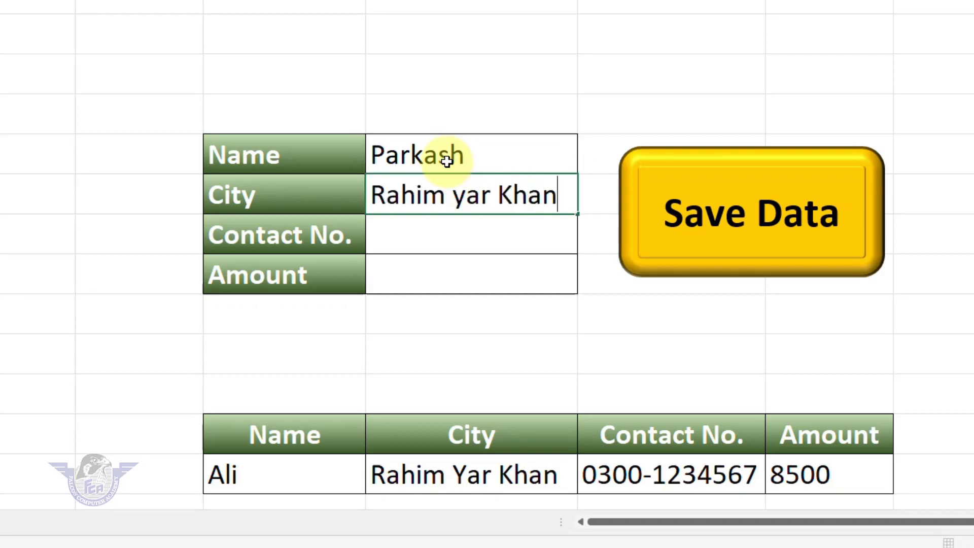
{"action": "key", "text": "Return"}
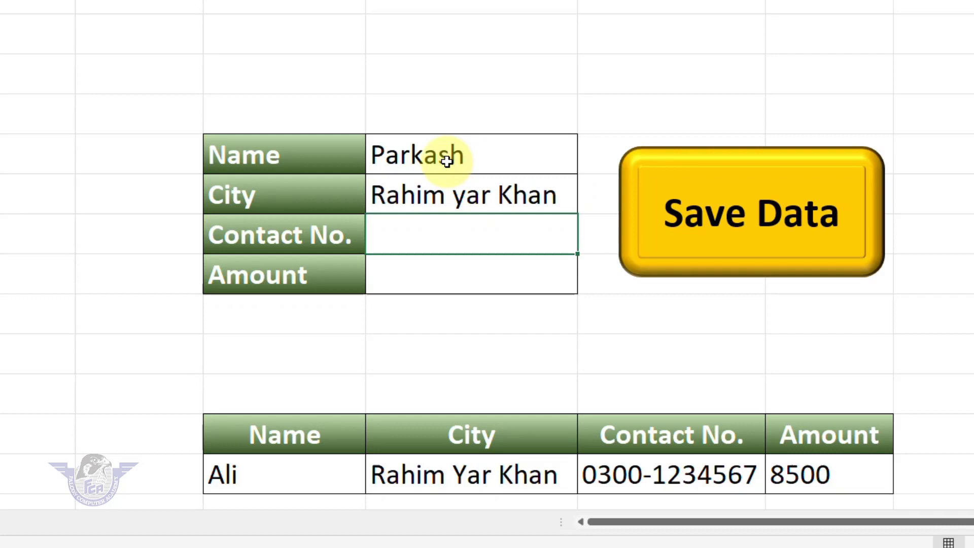
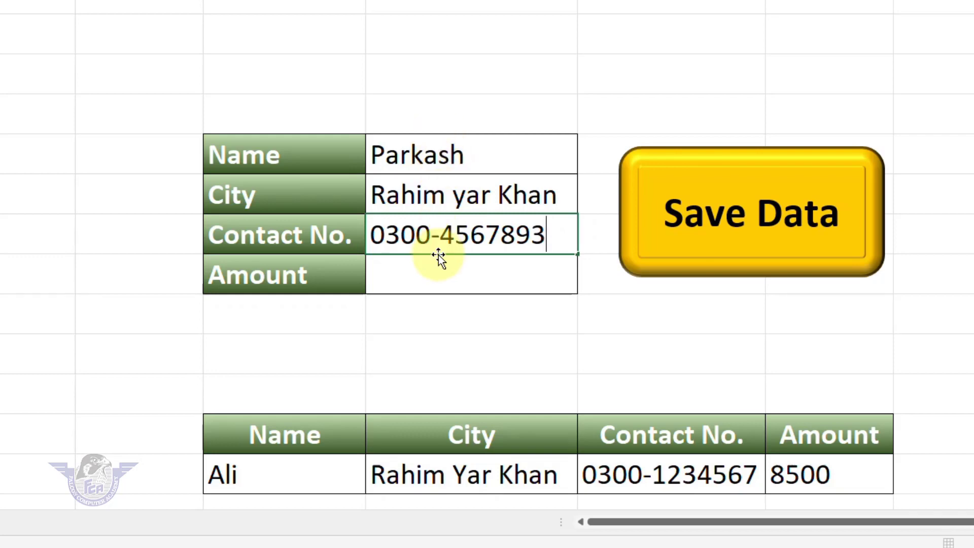
{"action": "left_click", "coordinate": [446, 276]}
{"action": "type", "text": "4500"}
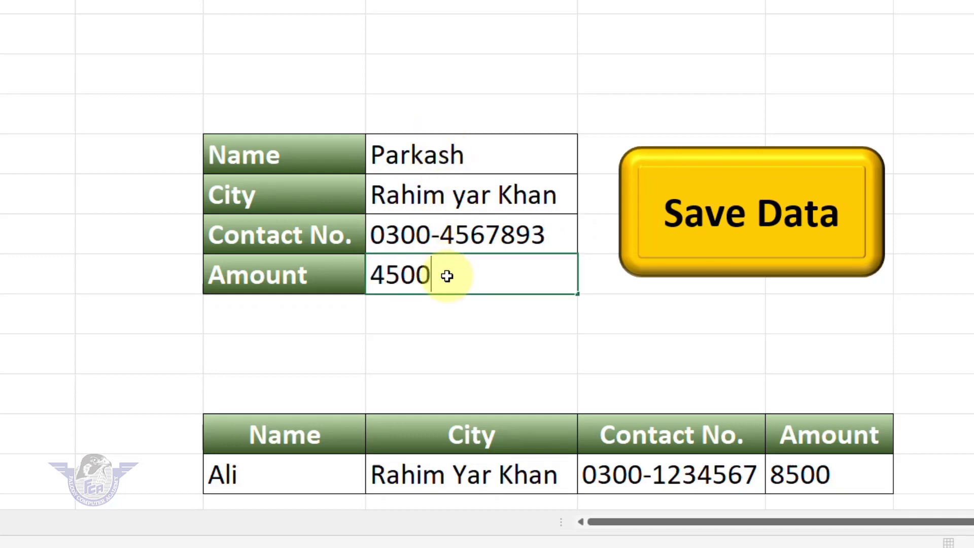
{"action": "key", "text": "Return"}
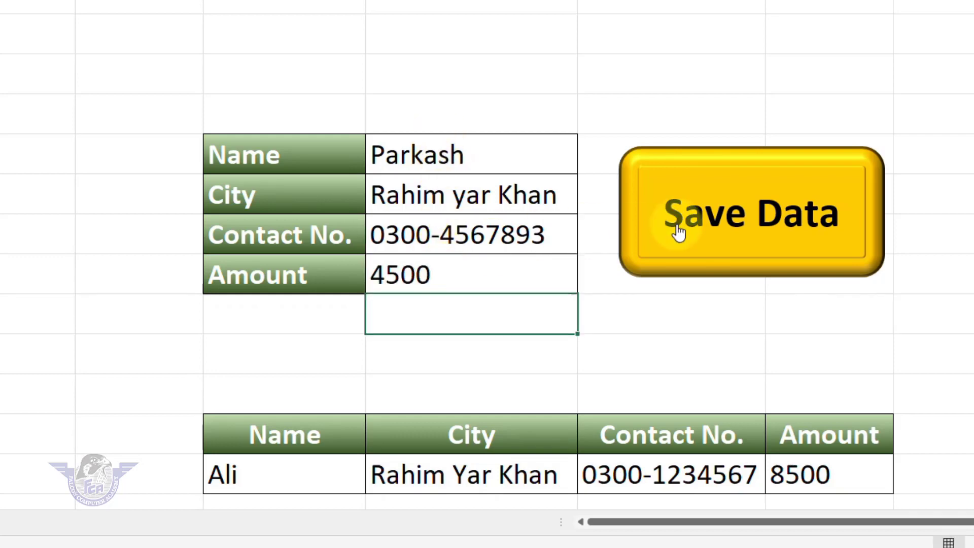
Run Save Data to append the 4500 entry to the table and check the result
{"action": "left_click", "coordinate": [708, 216]}
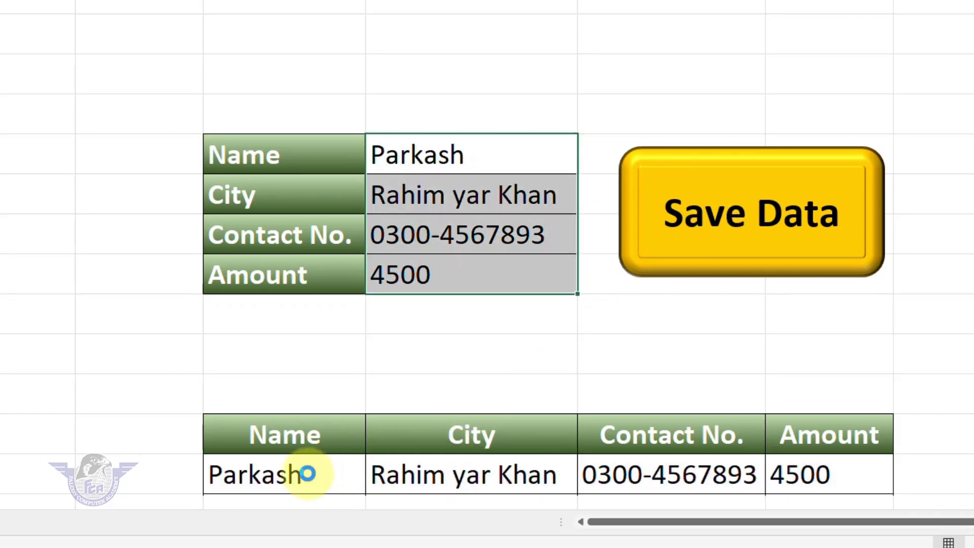
{"action": "scroll", "coordinate": [346, 492], "scroll_direction": "down", "scroll_amount": 4}
{"action": "scroll", "coordinate": [346, 492], "scroll_direction": "up", "scroll_amount": 4}
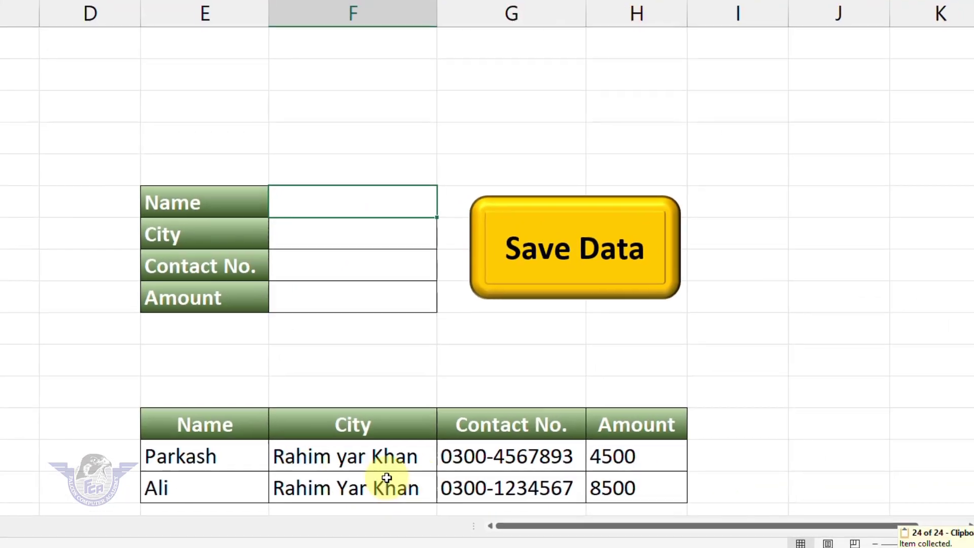
{"action": "scroll", "coordinate": [433, 478], "scroll_direction": "down", "scroll_amount": 4}
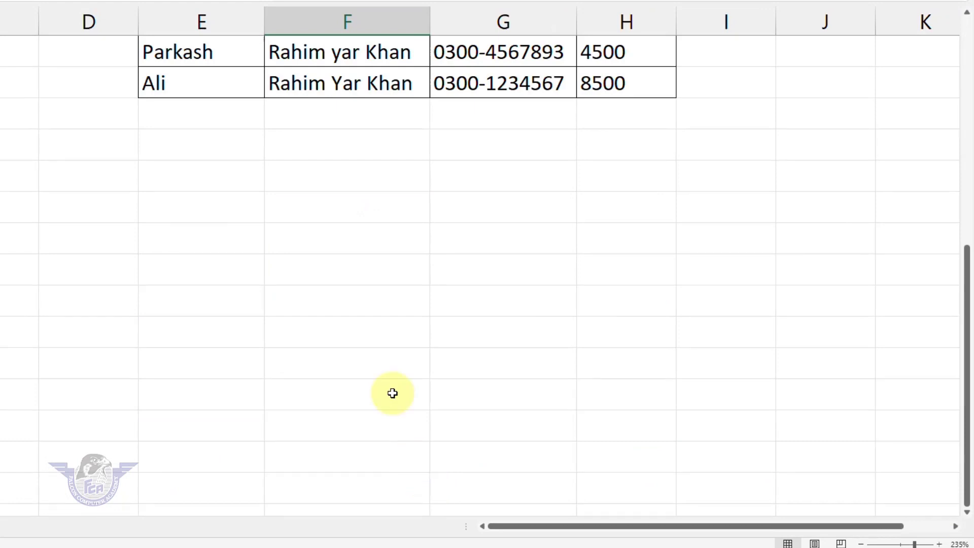
{"action": "scroll", "coordinate": [394, 391], "scroll_direction": "up", "scroll_amount": 4}
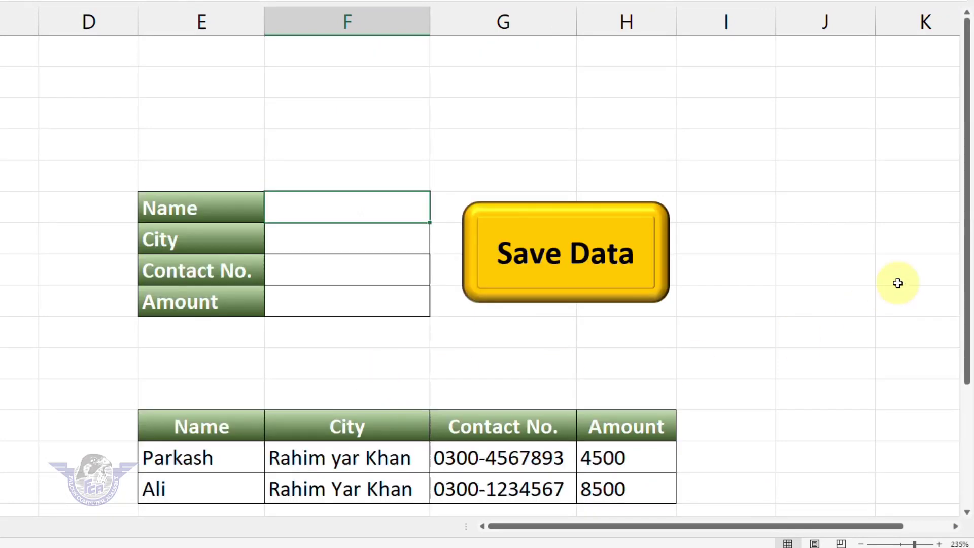
Enter a name, city Lahore, a contact number and amount 95000, then save with Save Data
{"action": "left_click_drag", "start_coordinate": [969, 249], "coordinate": [959, 303]}
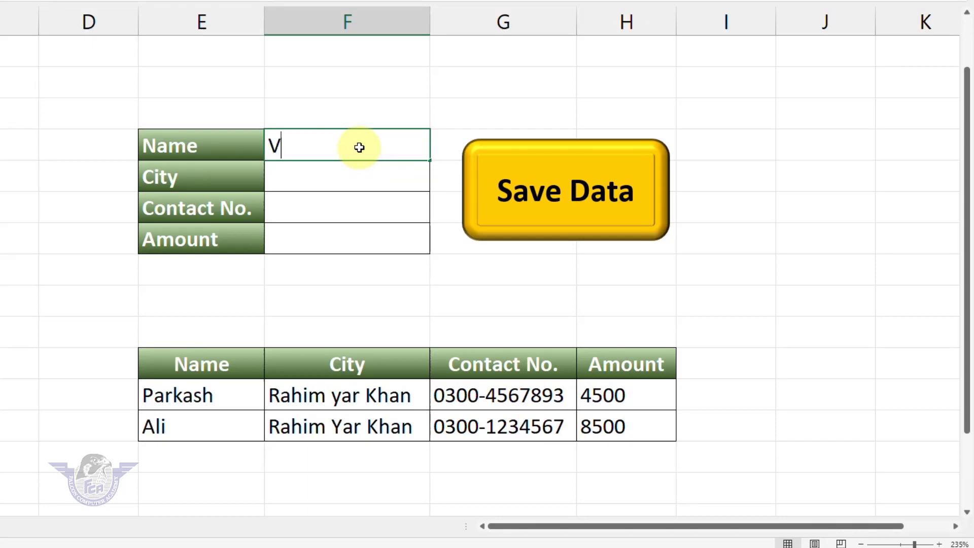
{"action": "type", "text": "icky"}
{"action": "key", "text": "Return"}
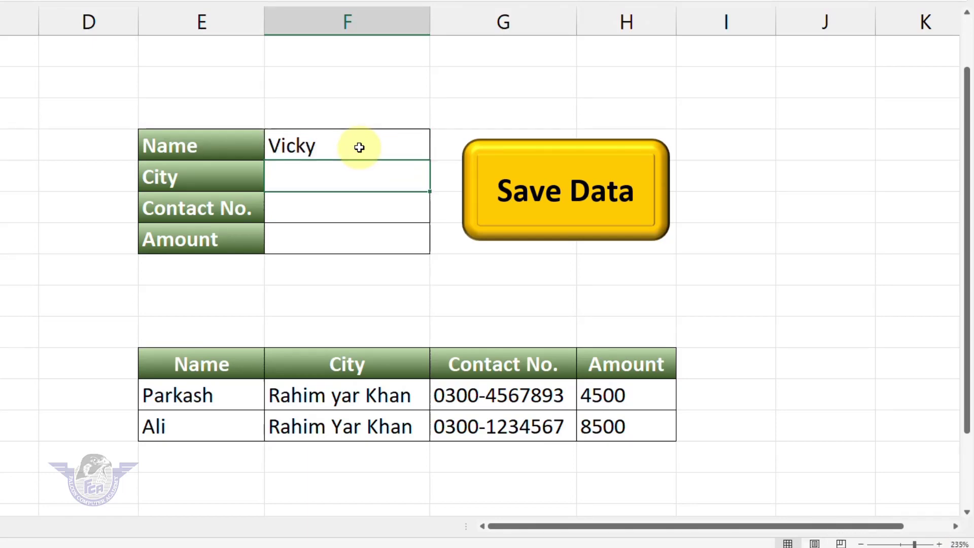
{"action": "type", "text": "Lahore"}
{"action": "key", "text": "Return"}
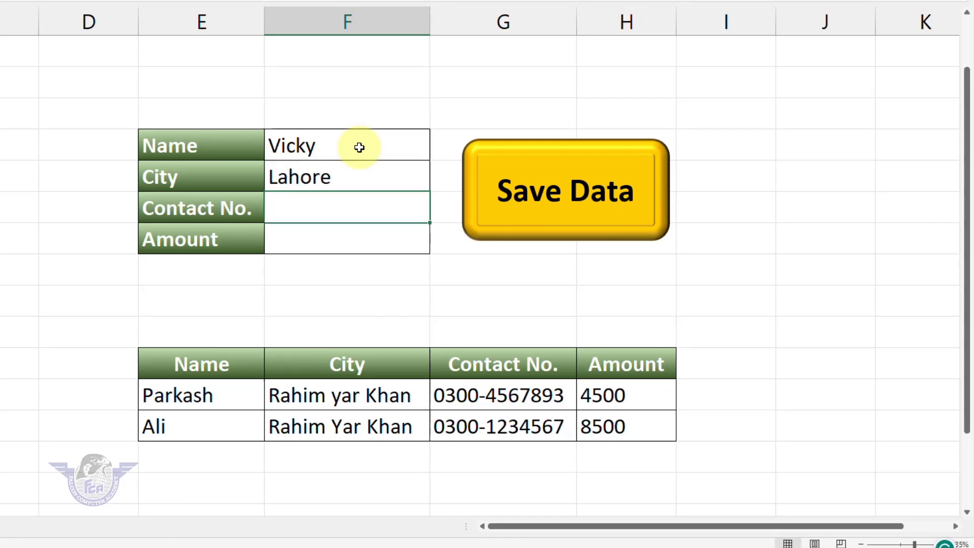
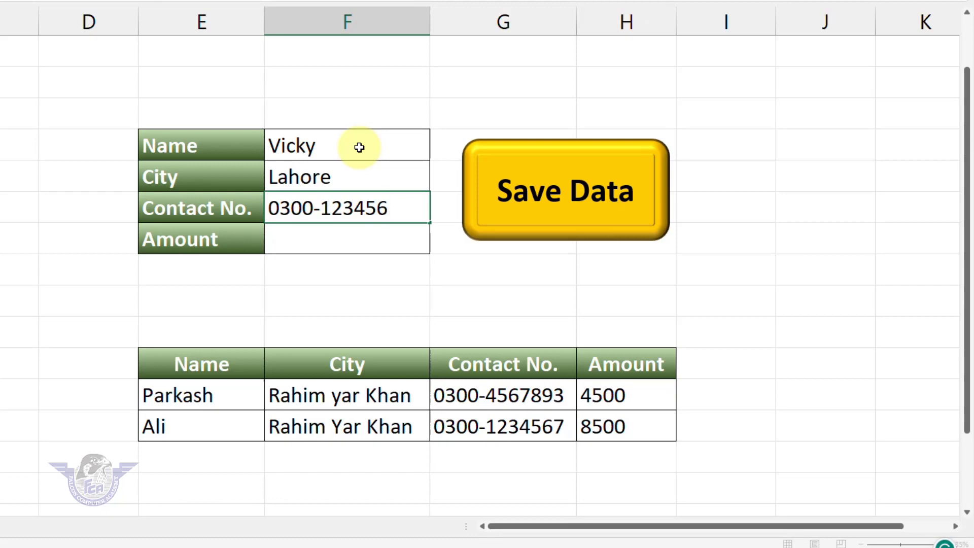
{"action": "key", "text": "Return"}
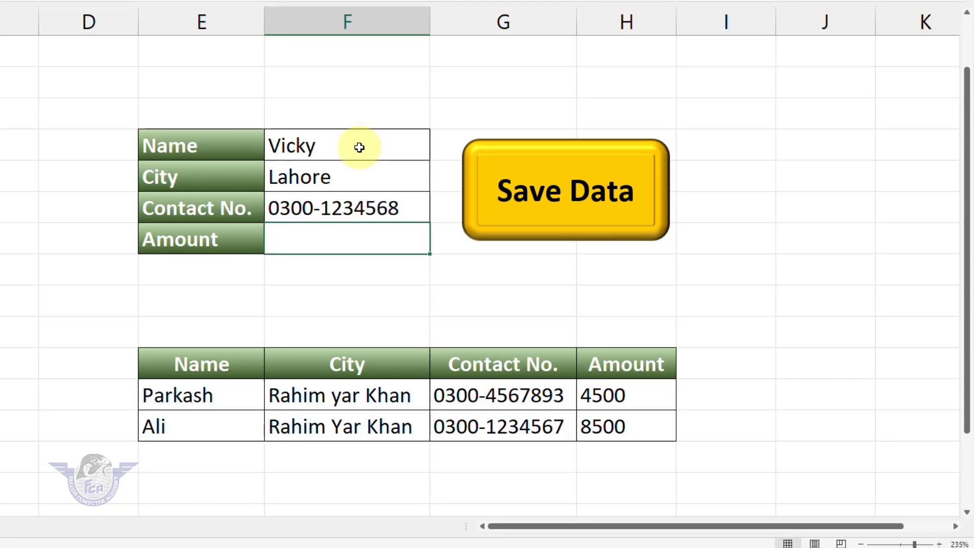
{"action": "type", "text": "95000"}
{"action": "key", "text": "Return"}
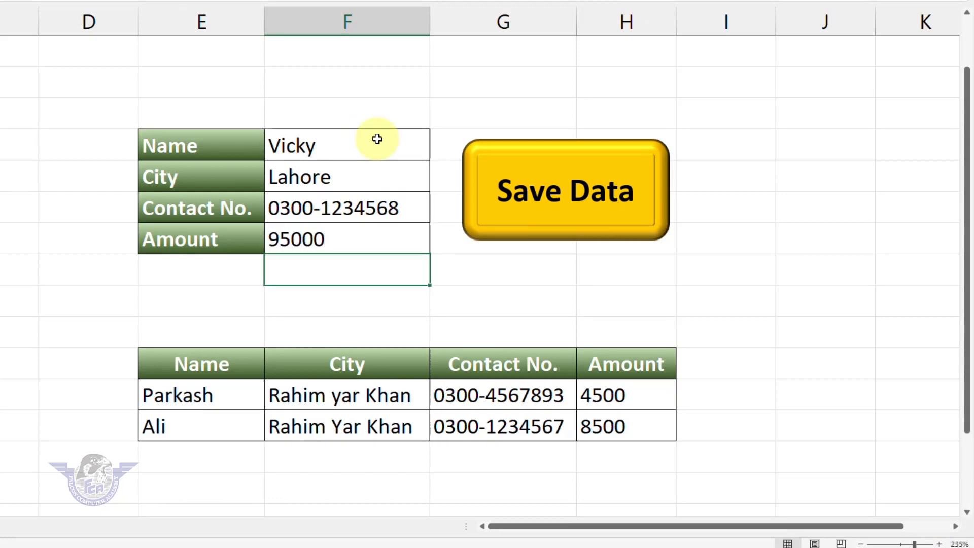
{"action": "left_click", "coordinate": [522, 194]}
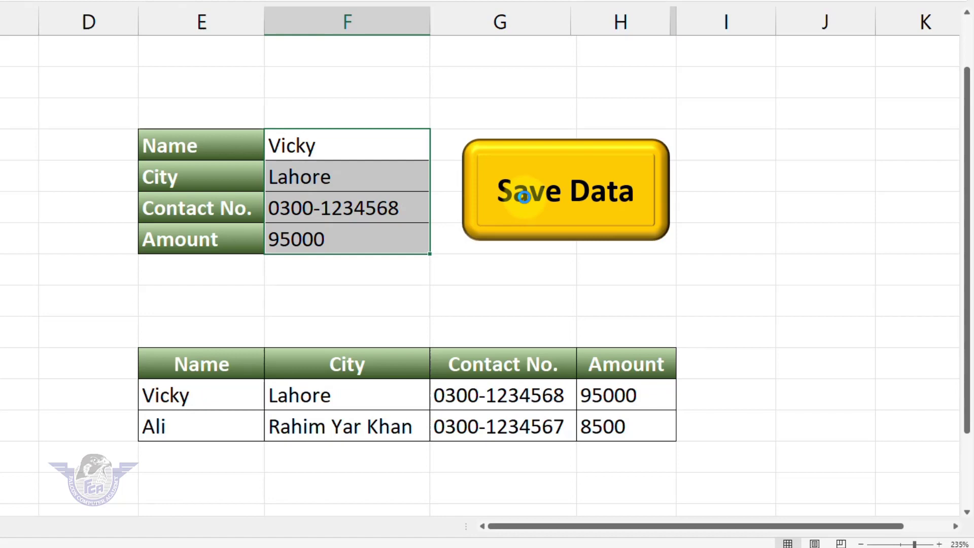